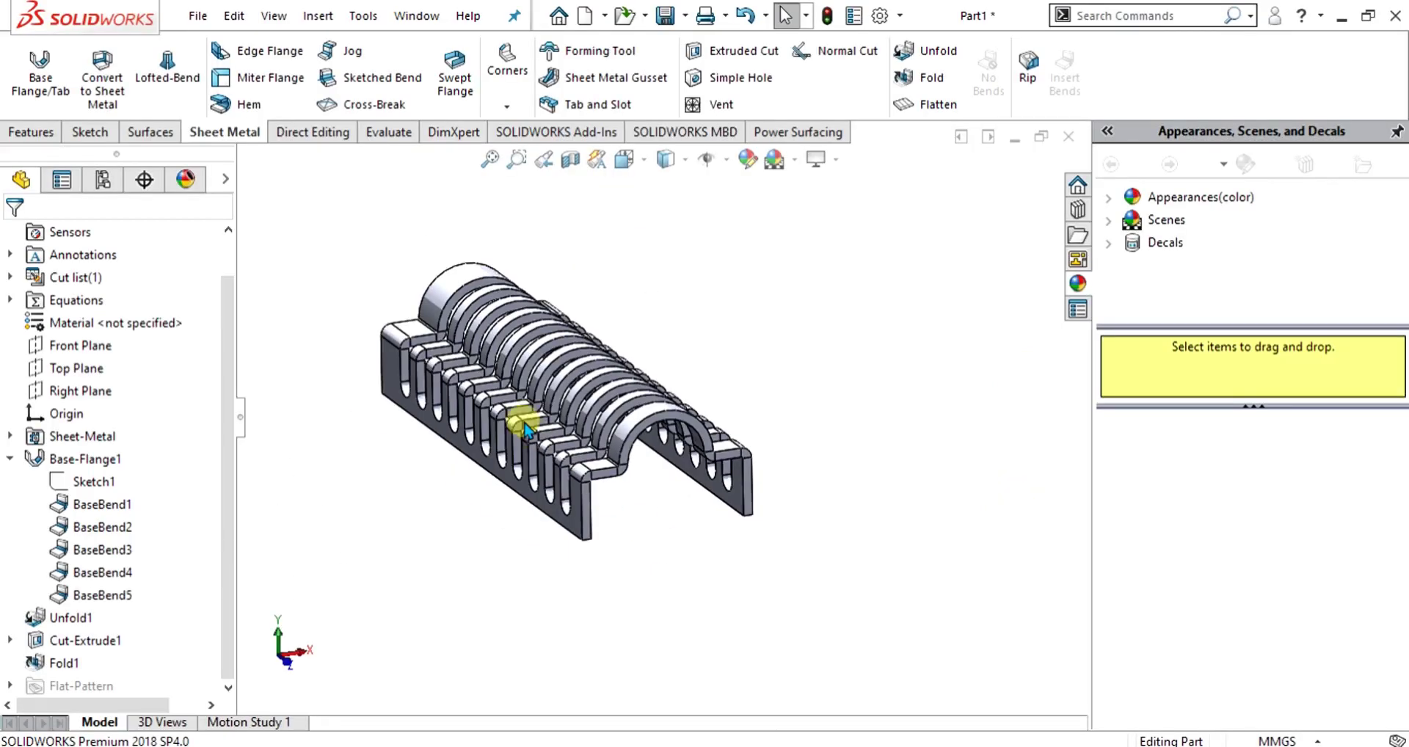
# - Inspect the finished slotted channel from several angles, then pick Front Plane in the new part
pyautogui.scroll(3, 587, 456)
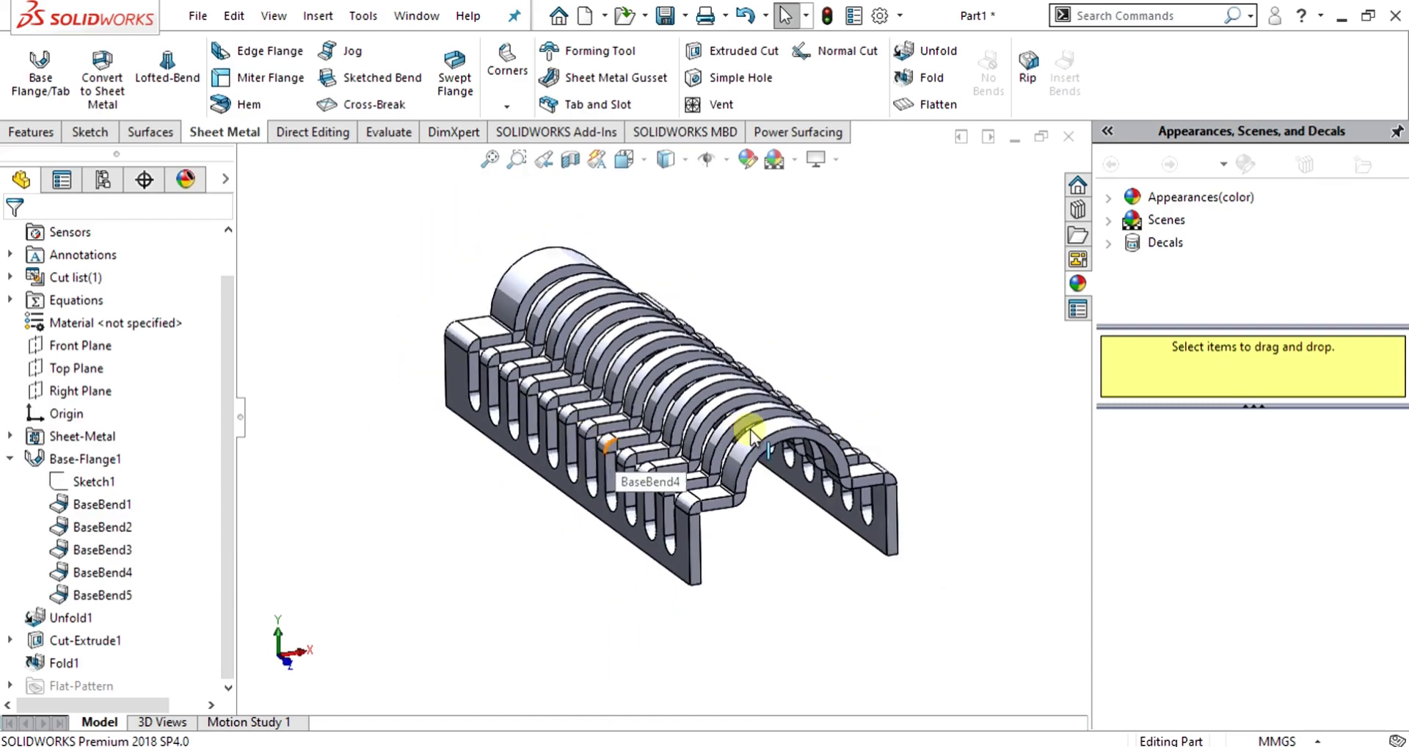
pyautogui.moveTo(781, 592); pyautogui.dragTo(314, 574, button='middle')
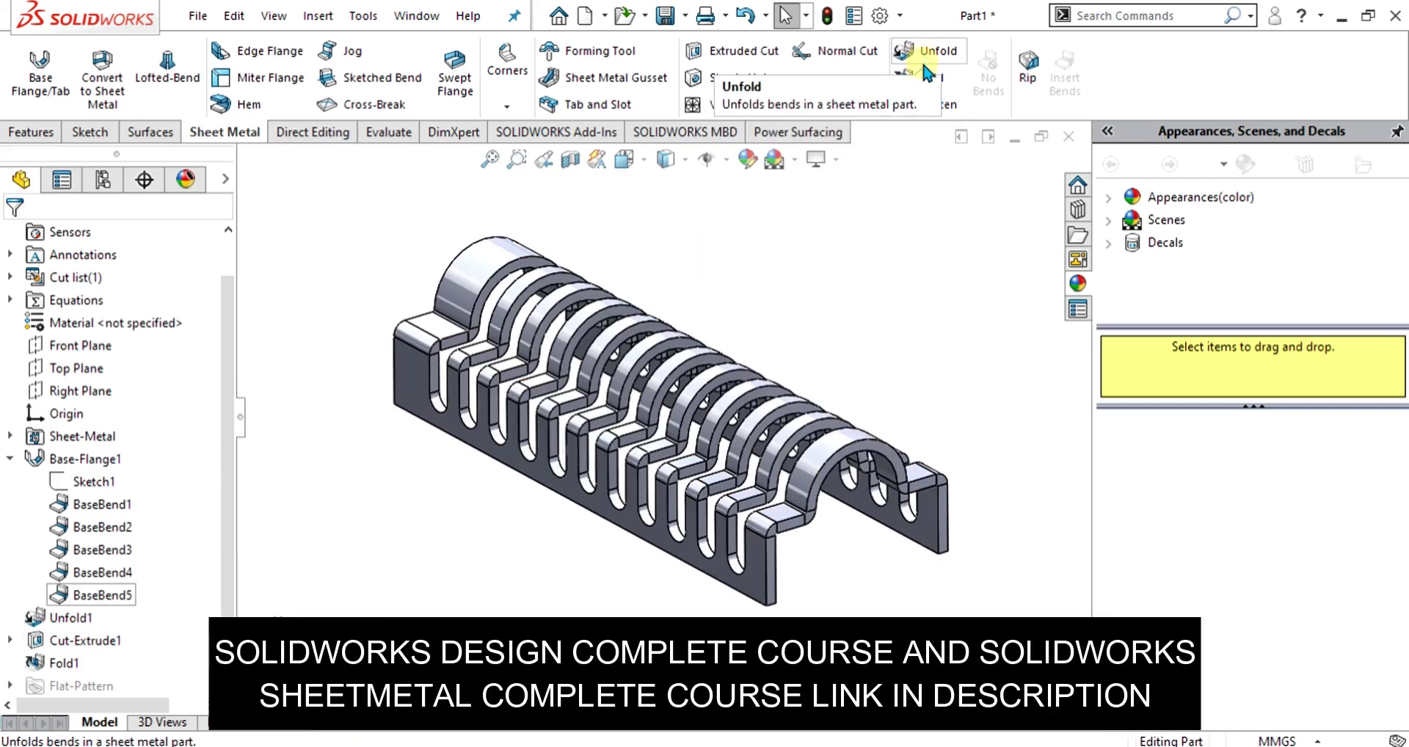
pyautogui.scroll(3, 896, 293)
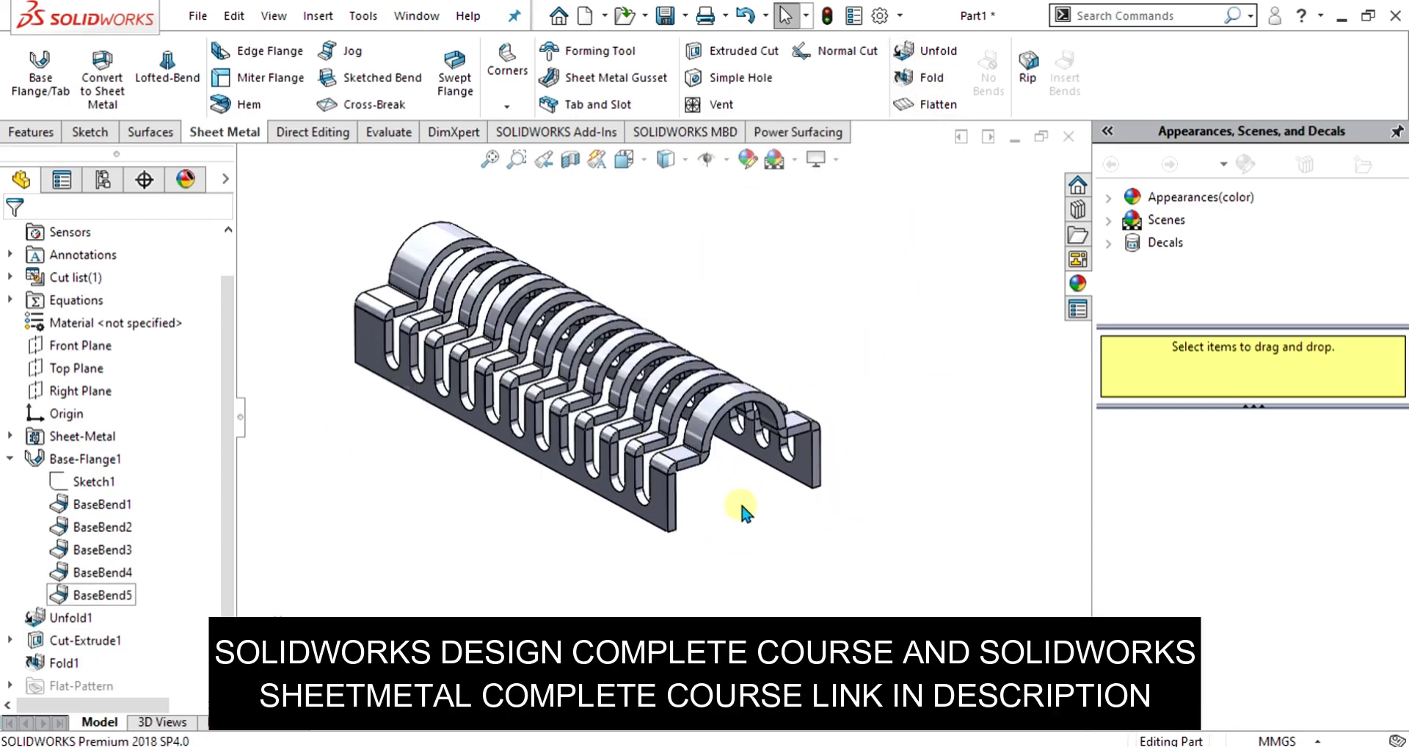
pyautogui.moveTo(585, 488); pyautogui.dragTo(584, 548, button='middle')
pyautogui.scroll(-2, 583, 426)
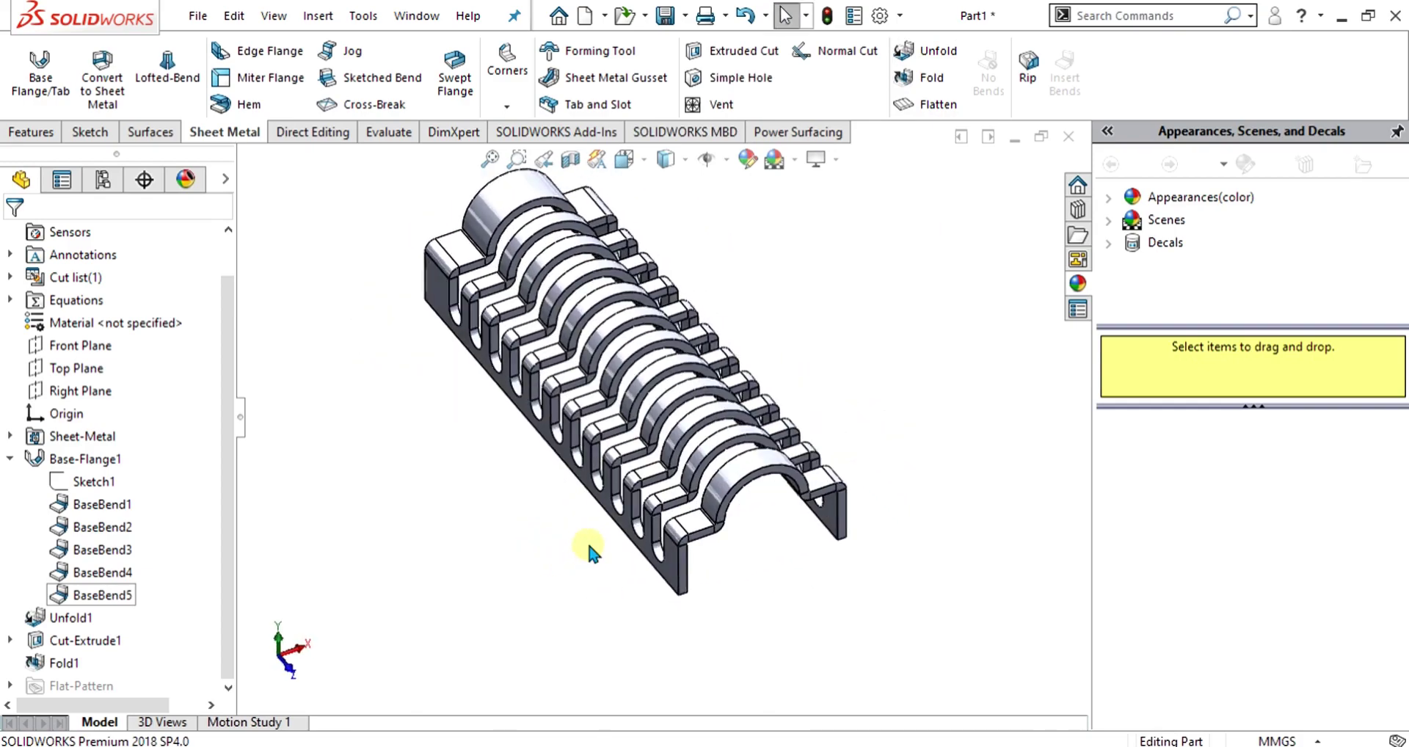
pyautogui.scroll(2, 726, 318)
pyautogui.scroll(-4, 676, 393)
pyautogui.scroll(2, 734, 440)
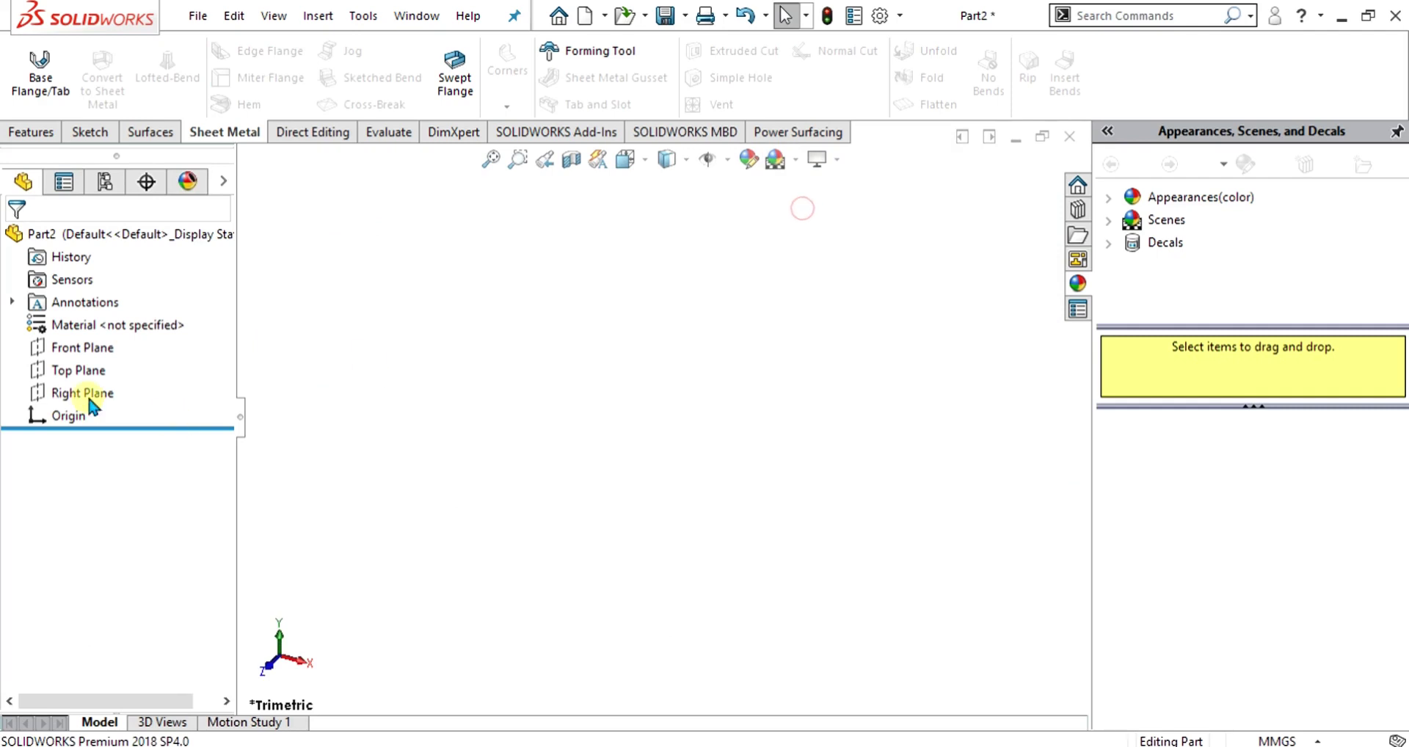
pyautogui.click(93, 349)
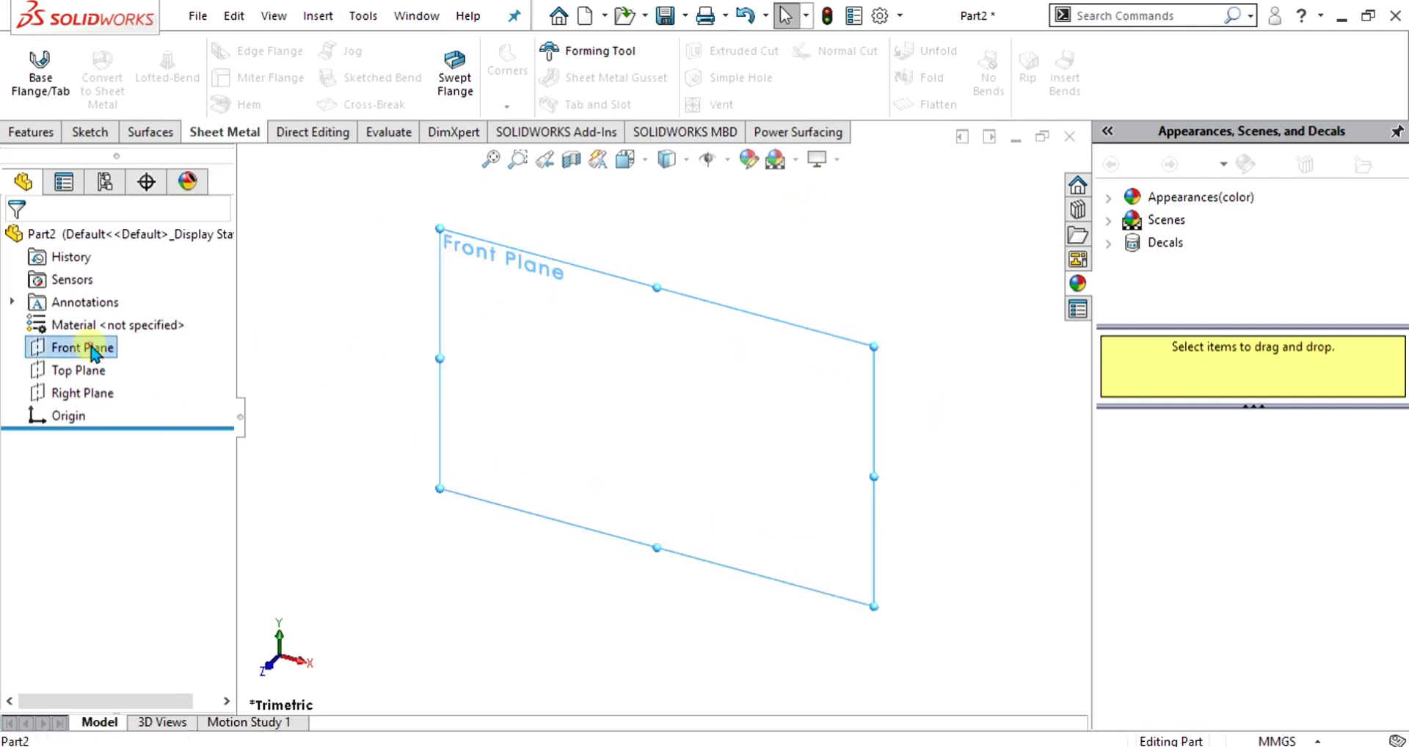
# - Start a sketch on Front Plane and draw the left vertical leg and short left shoulder
pyautogui.click(89, 132)
pyautogui.click(28, 66)
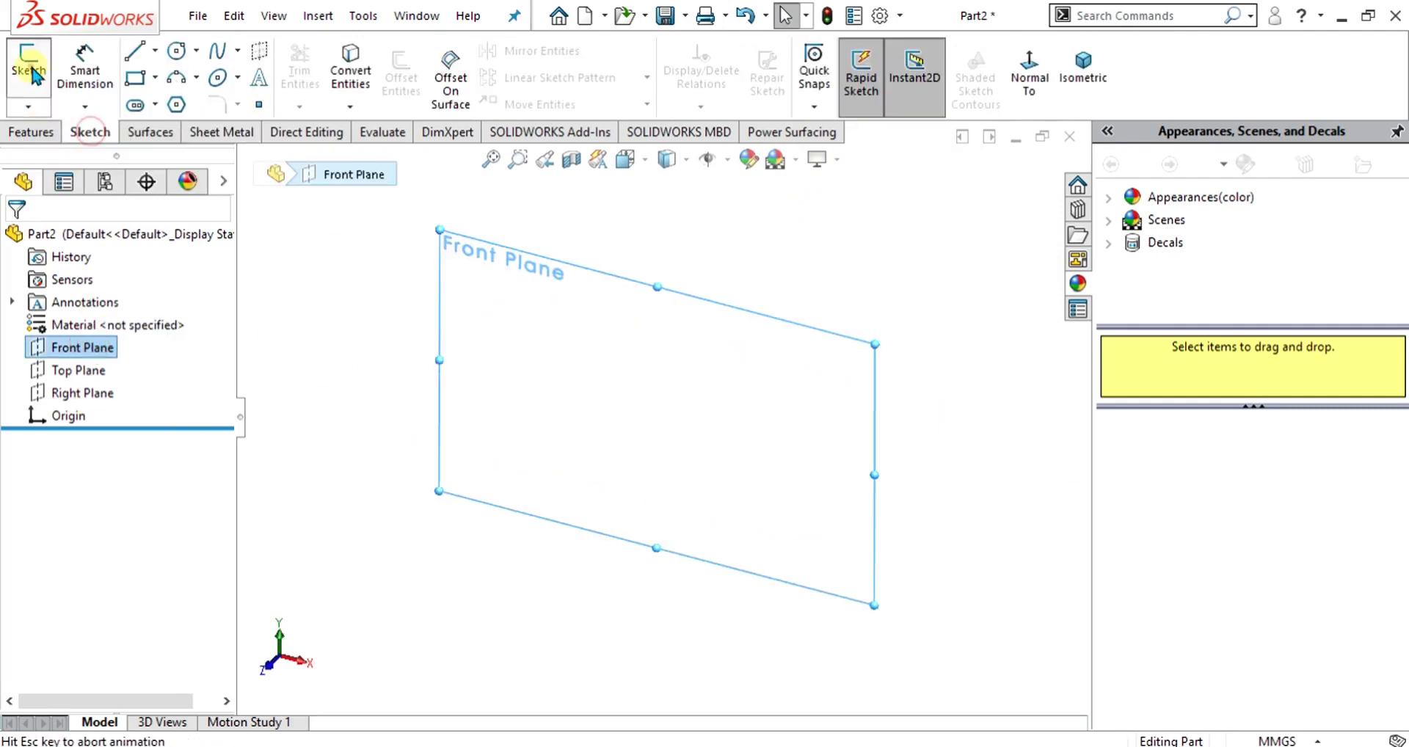
pyautogui.click(132, 53)
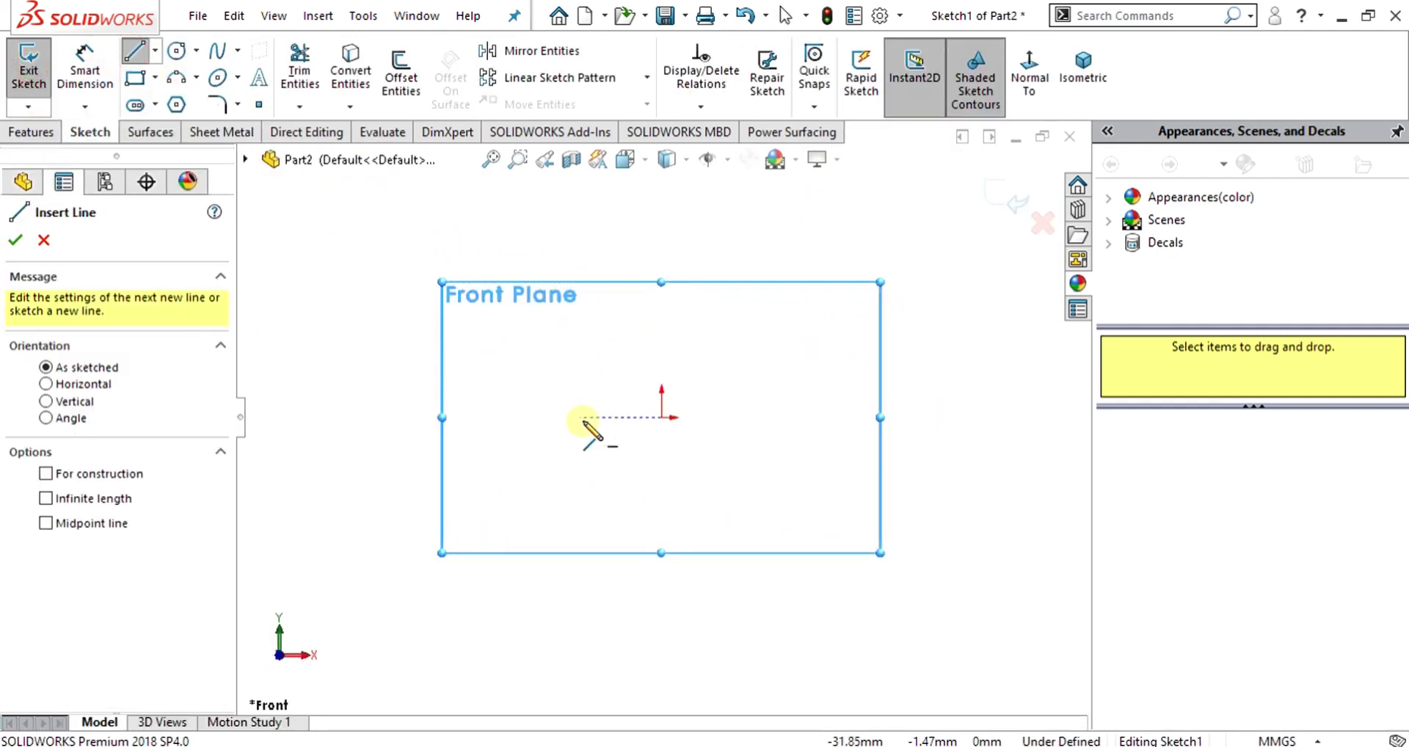
pyautogui.click(588, 416)
pyautogui.click(587, 323)
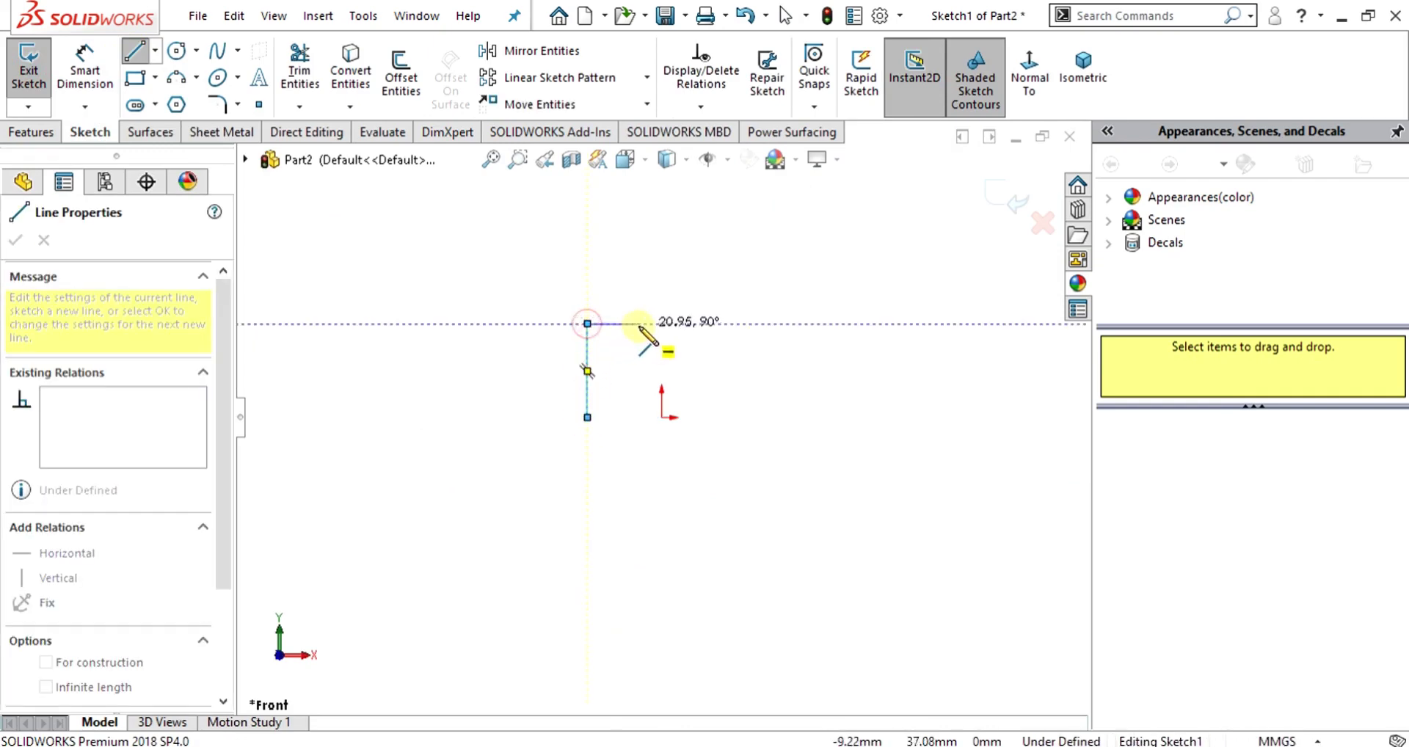
pyautogui.click(638, 323)
pyautogui.press('a')
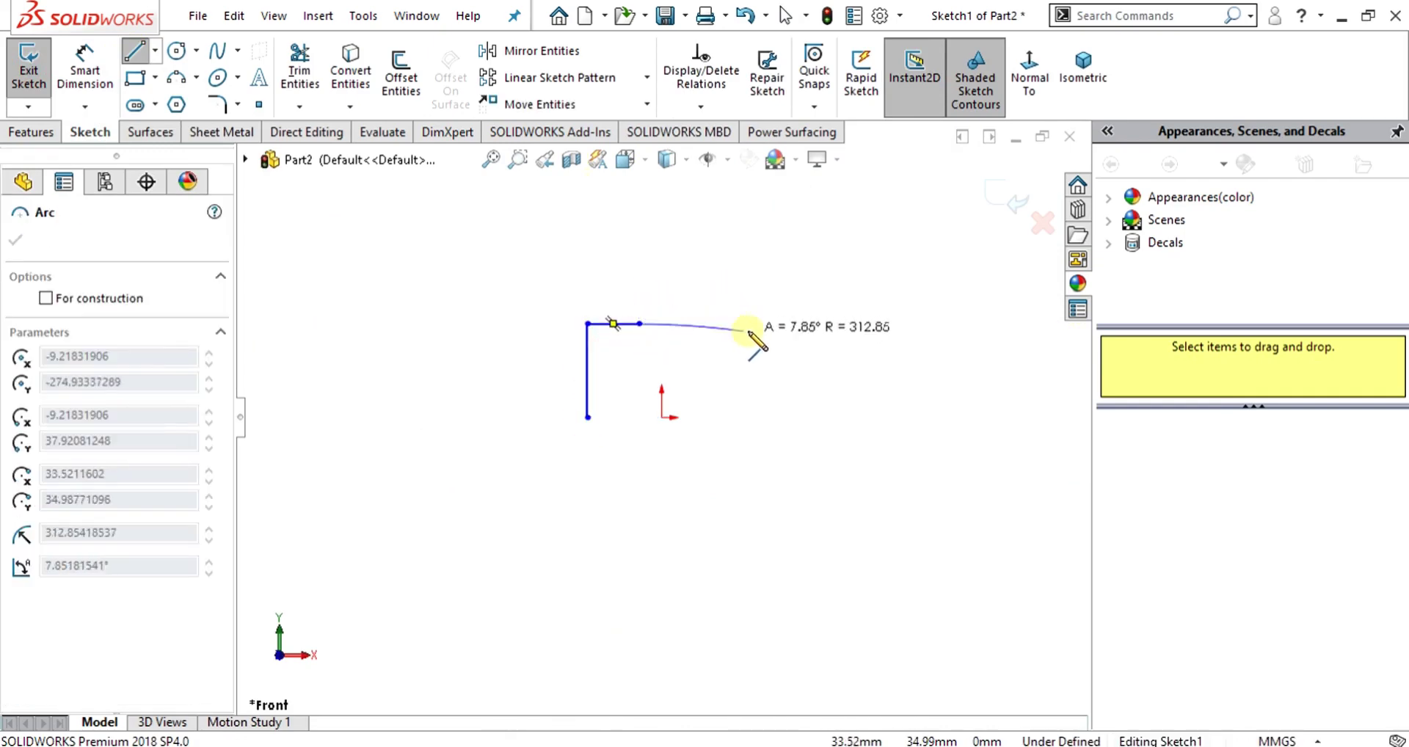
pyautogui.press('Escape')
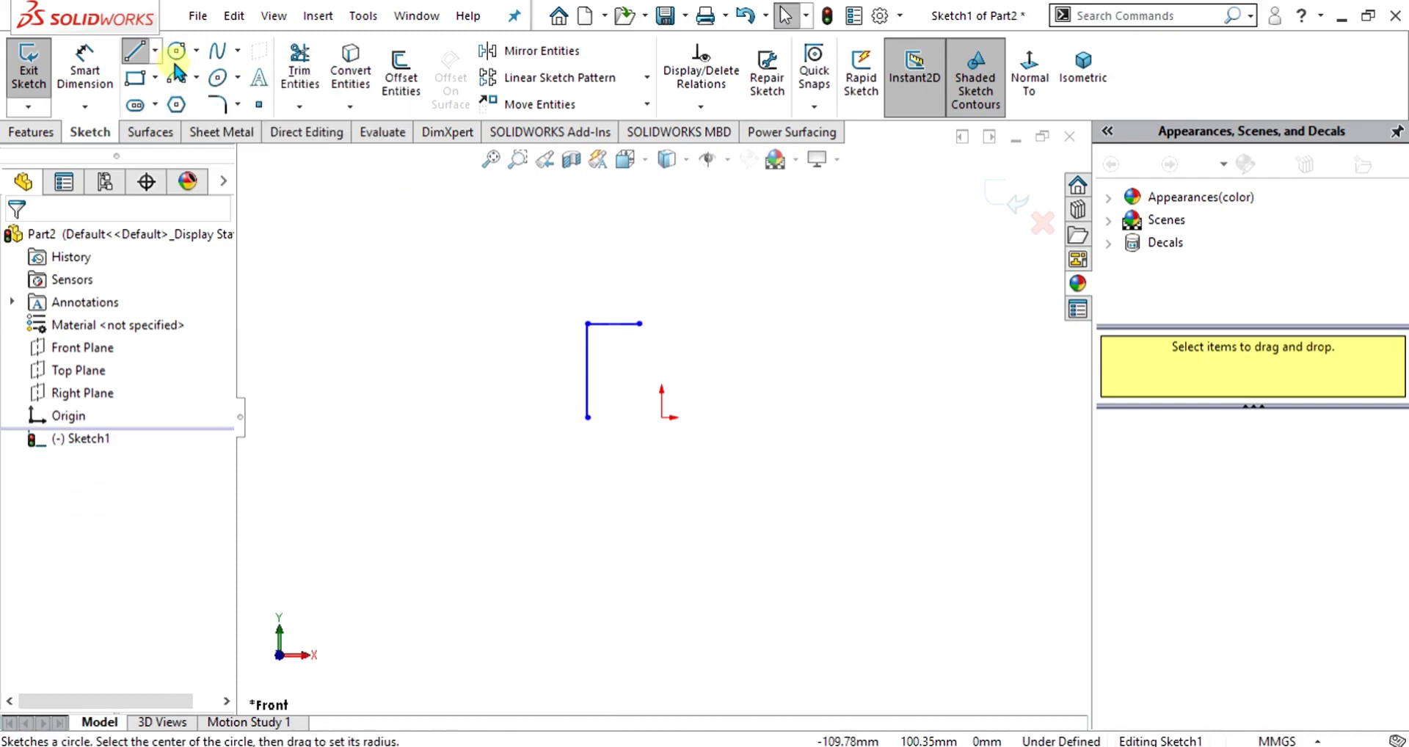
# - Draw a three-point arch from the left shoulder's end across to the right
pyautogui.click(176, 77)
pyautogui.click(639, 323)
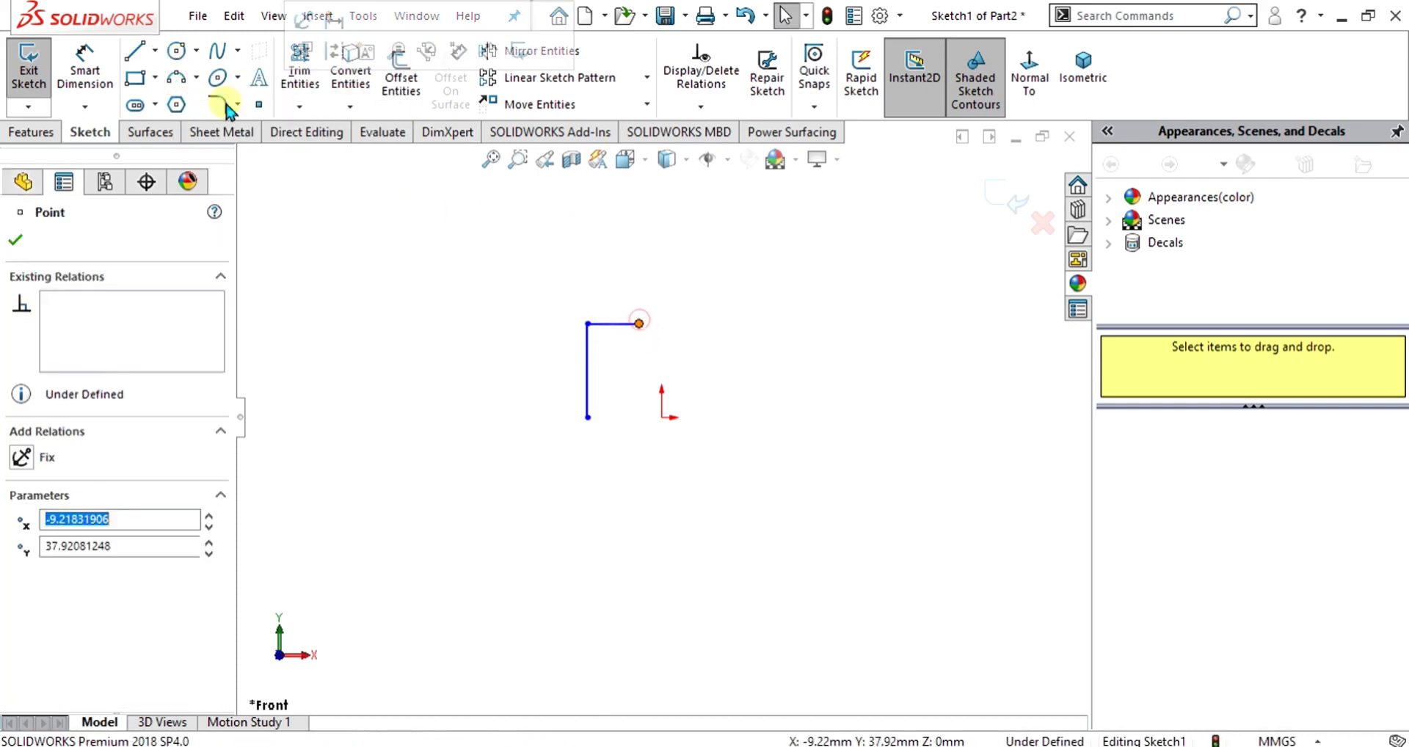
pyautogui.click(176, 77)
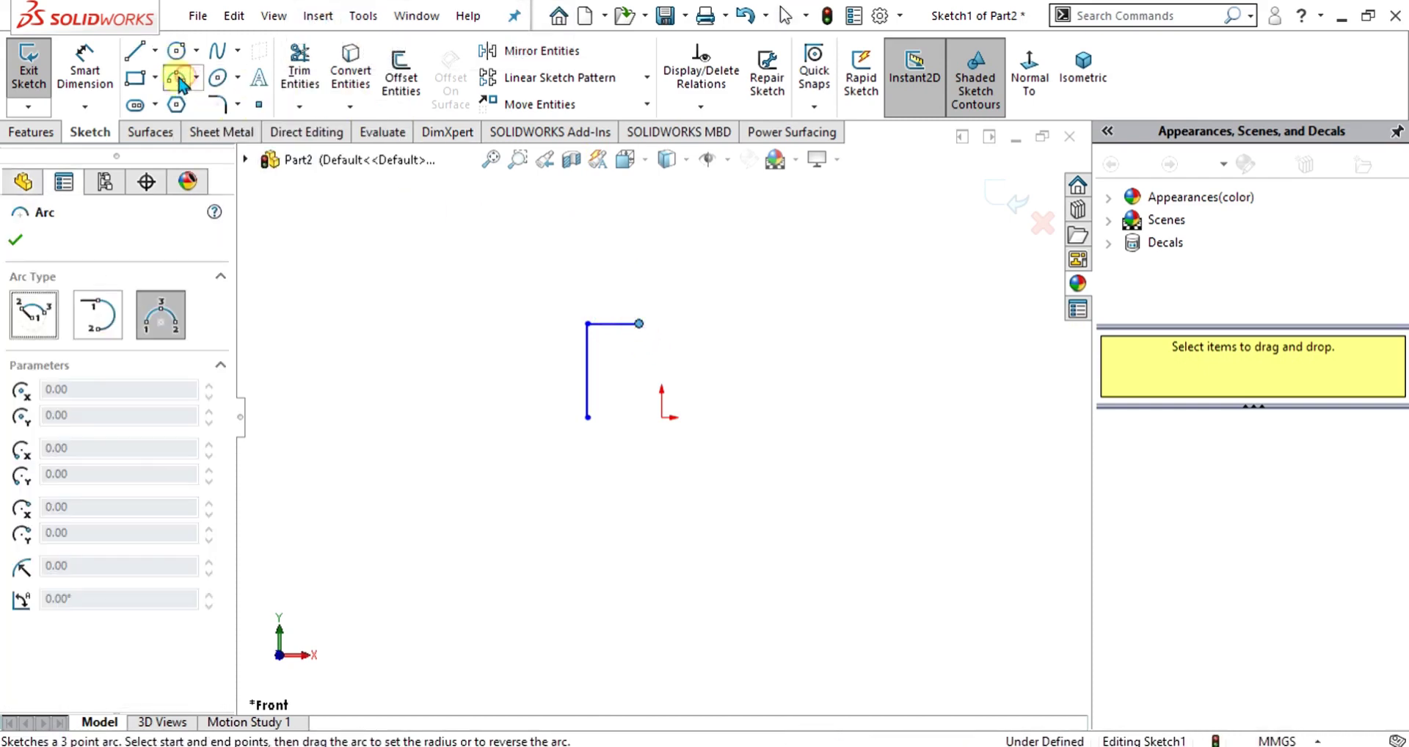
pyautogui.click(639, 324)
pyautogui.click(748, 324)
pyautogui.click(695, 276)
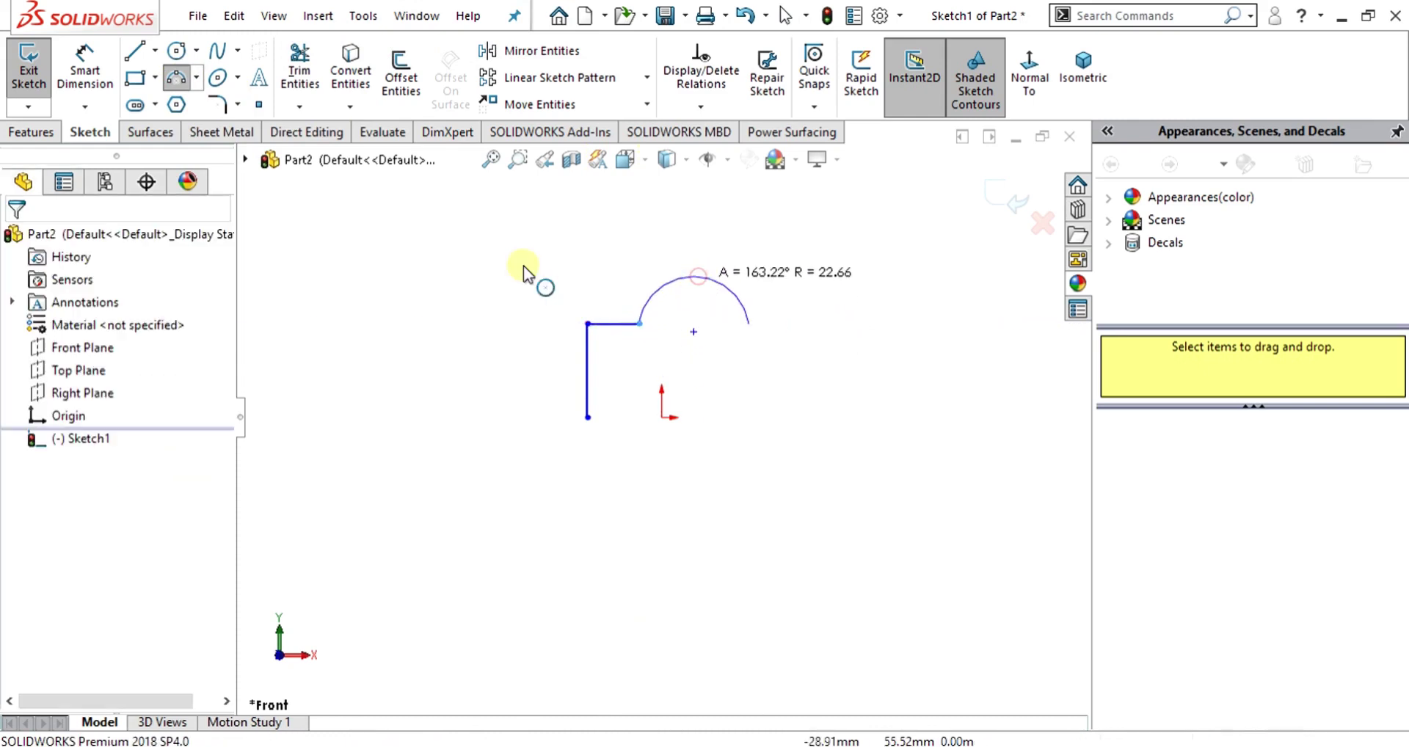
# - Add the right shoulder line and the right leg down to the base
pyautogui.click(134, 50)
pyautogui.click(749, 324)
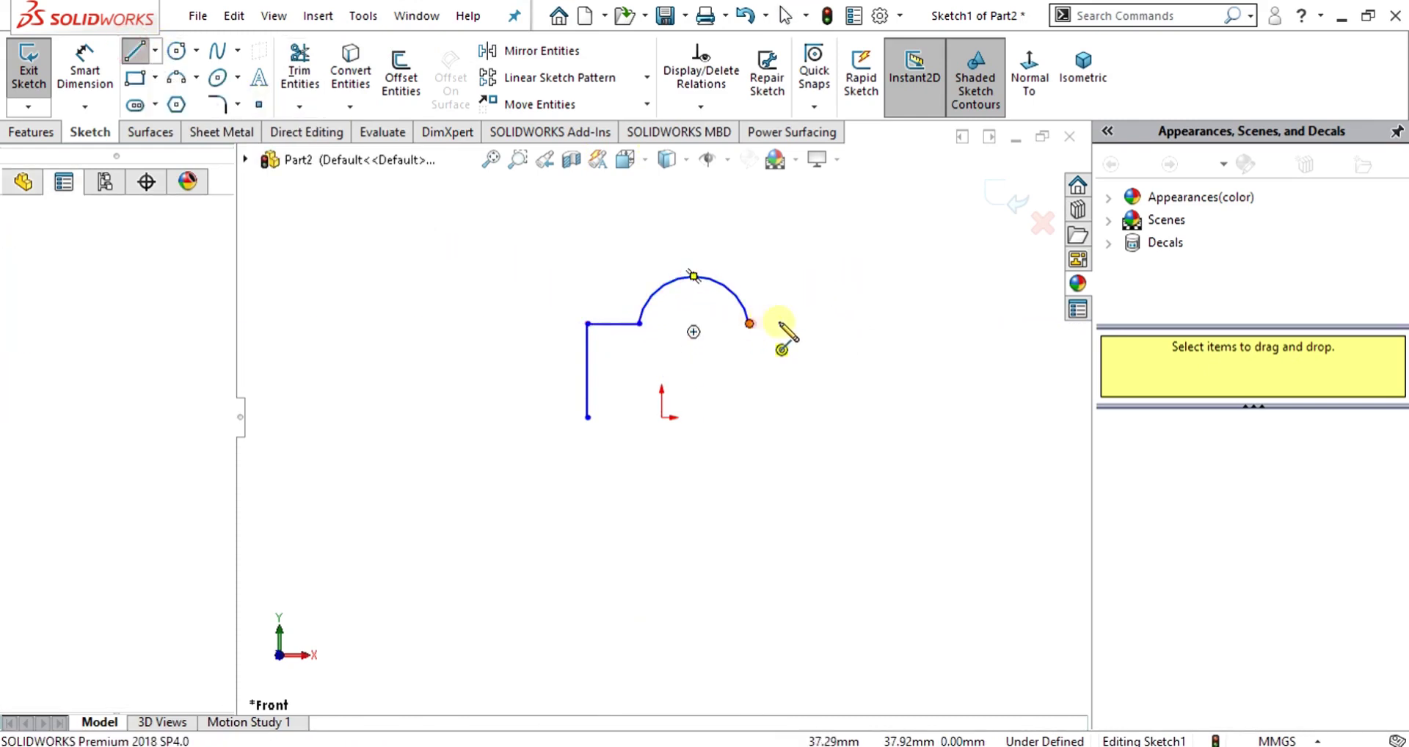
pyautogui.click(801, 324)
pyautogui.click(801, 417)
pyautogui.press('Escape')
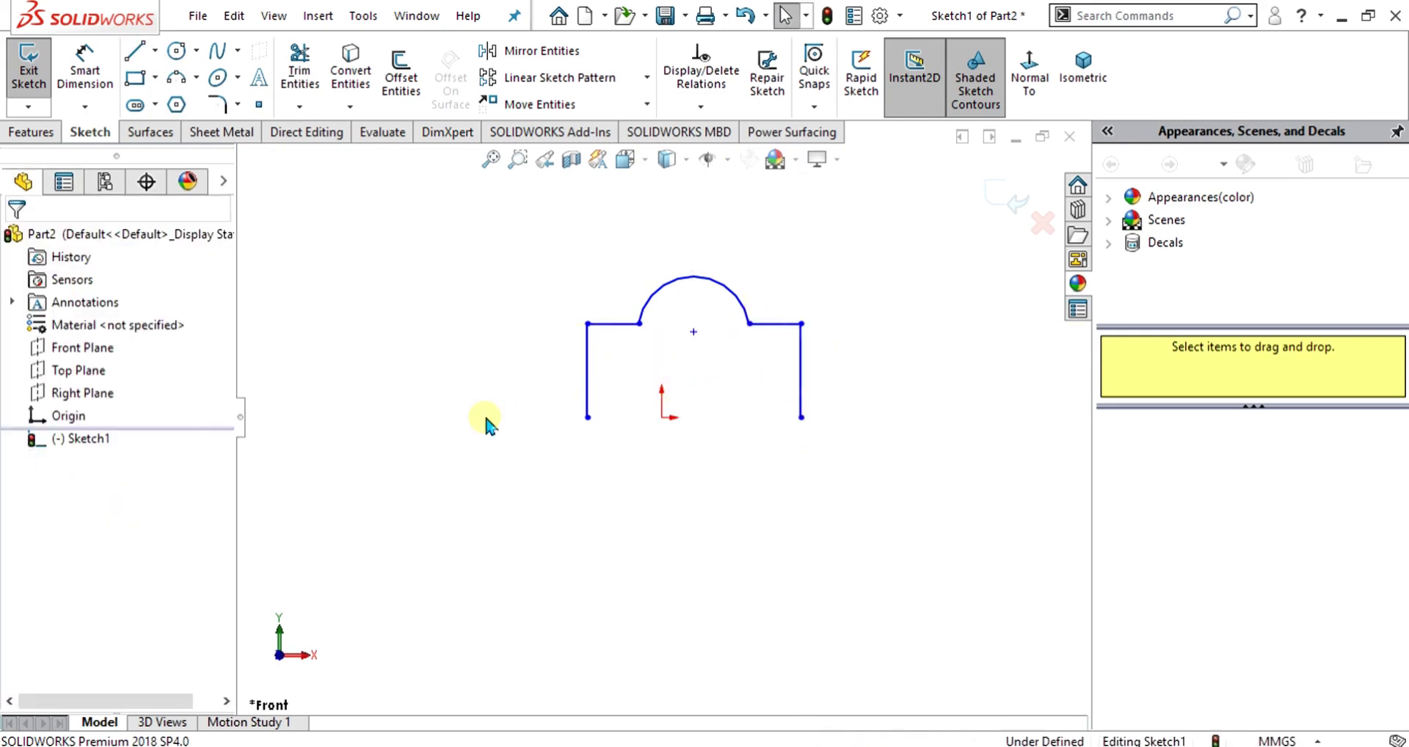
pyautogui.scroll(1, 543, 410)
pyautogui.moveTo(477, 428); pyautogui.dragTo(486, 345, button='right')
# - Dimension the left leg to 35 mm and the left shoulder to 20 mm
pyautogui.click(558, 360)
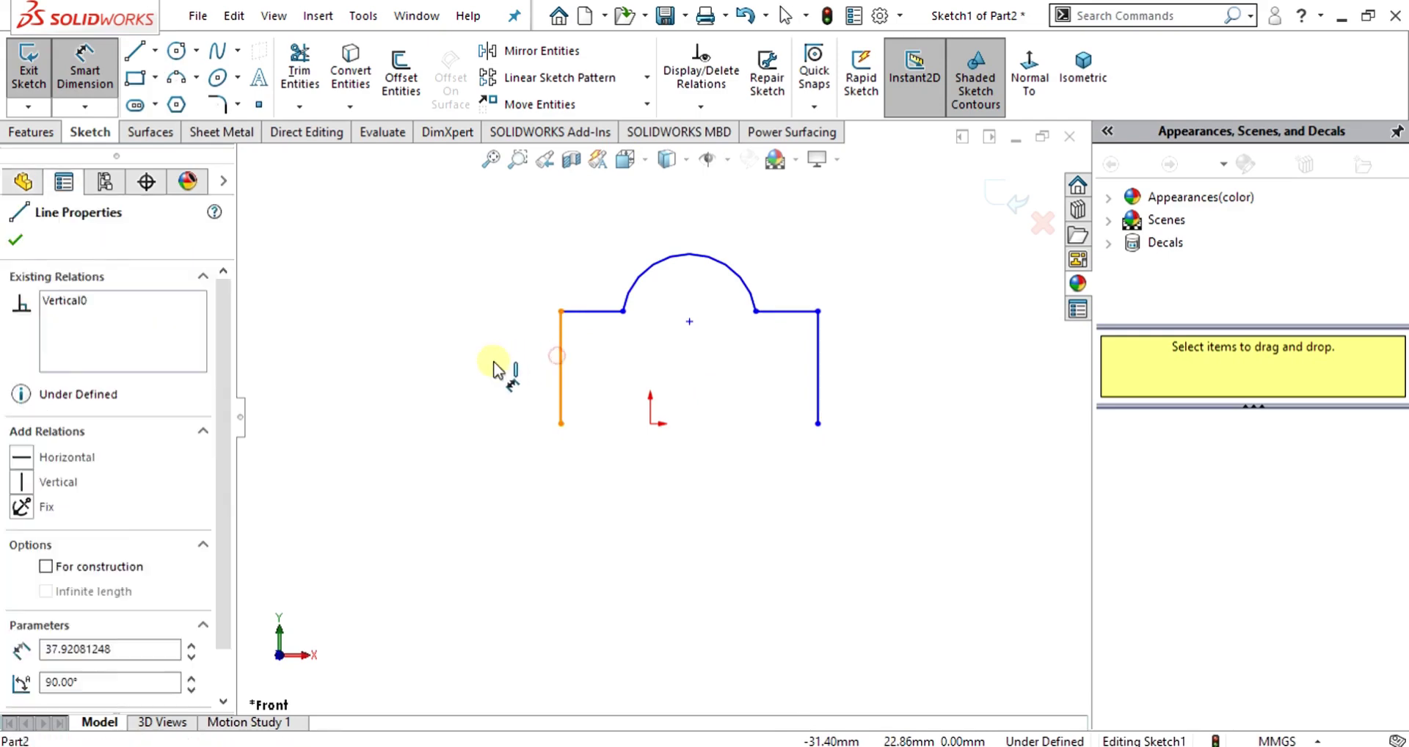
pyautogui.click(492, 365)
pyautogui.write('35')
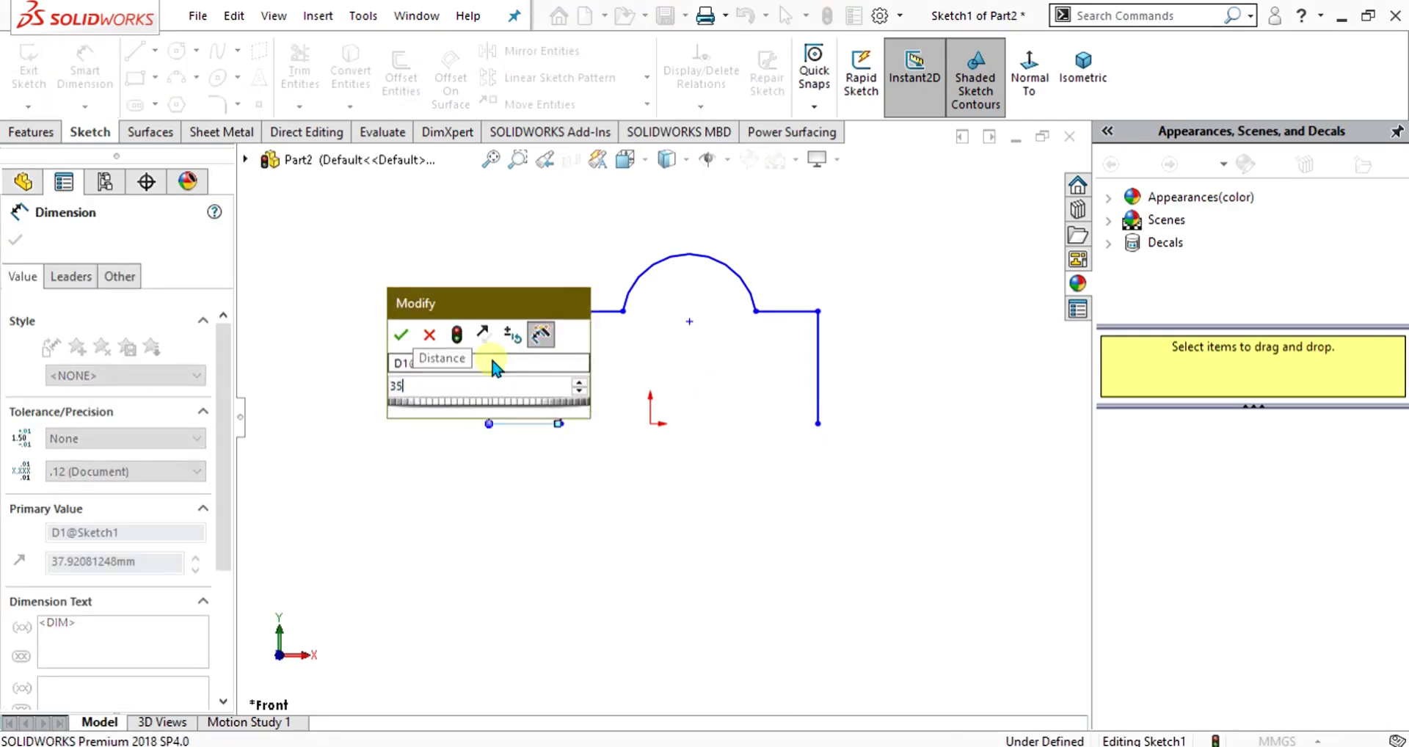
pyautogui.press('Return')
pyautogui.click(587, 311)
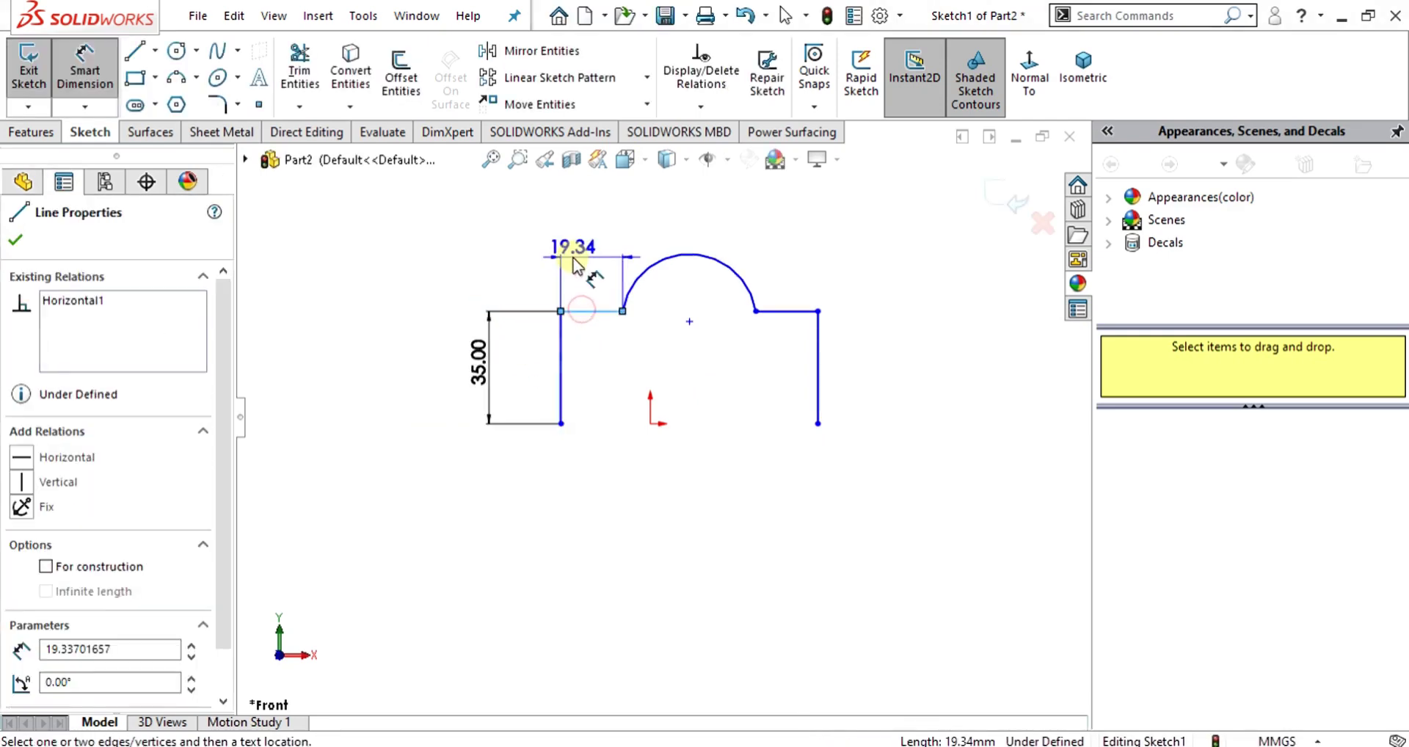
pyautogui.click(576, 263)
pyautogui.write('20')
pyautogui.press('Return')
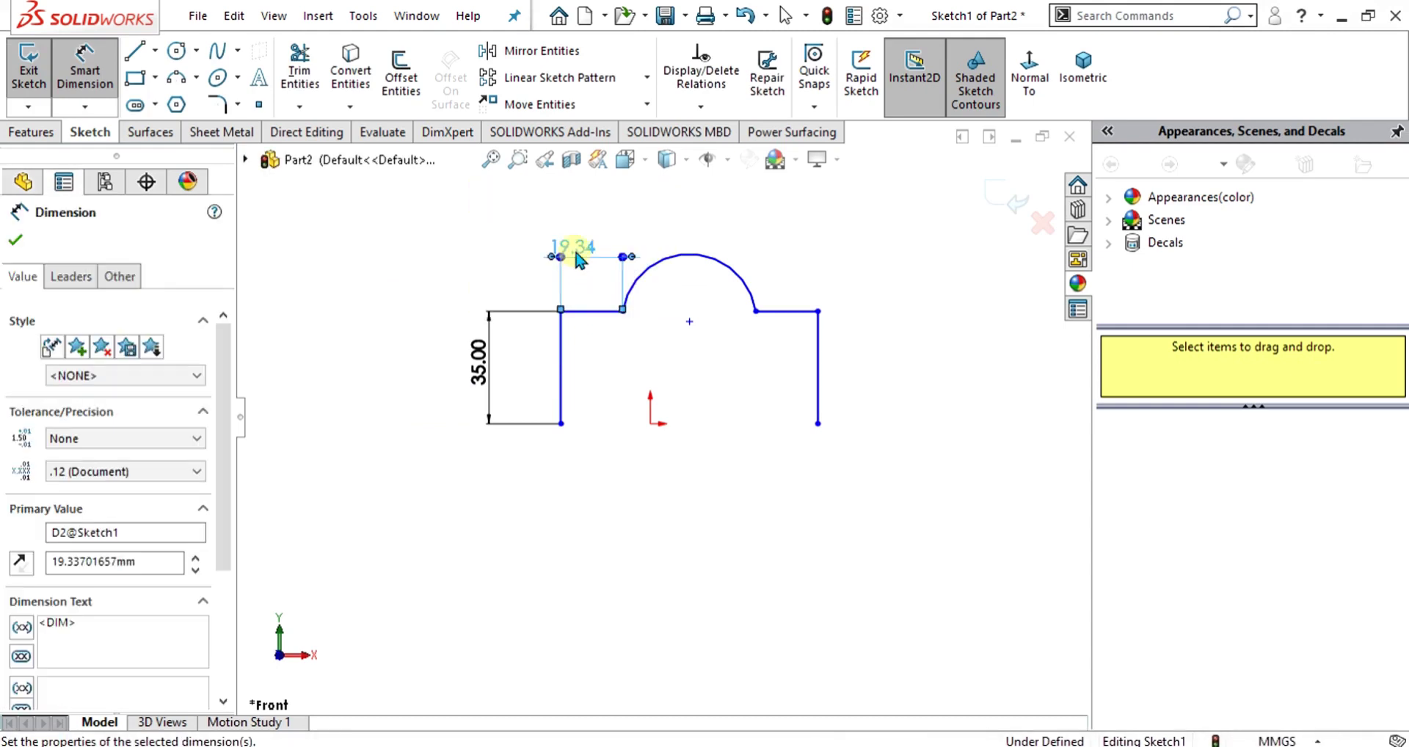
# - Dimension the arch radius to R25 and the right shoulder to 20 mm
pyautogui.click(666, 263)
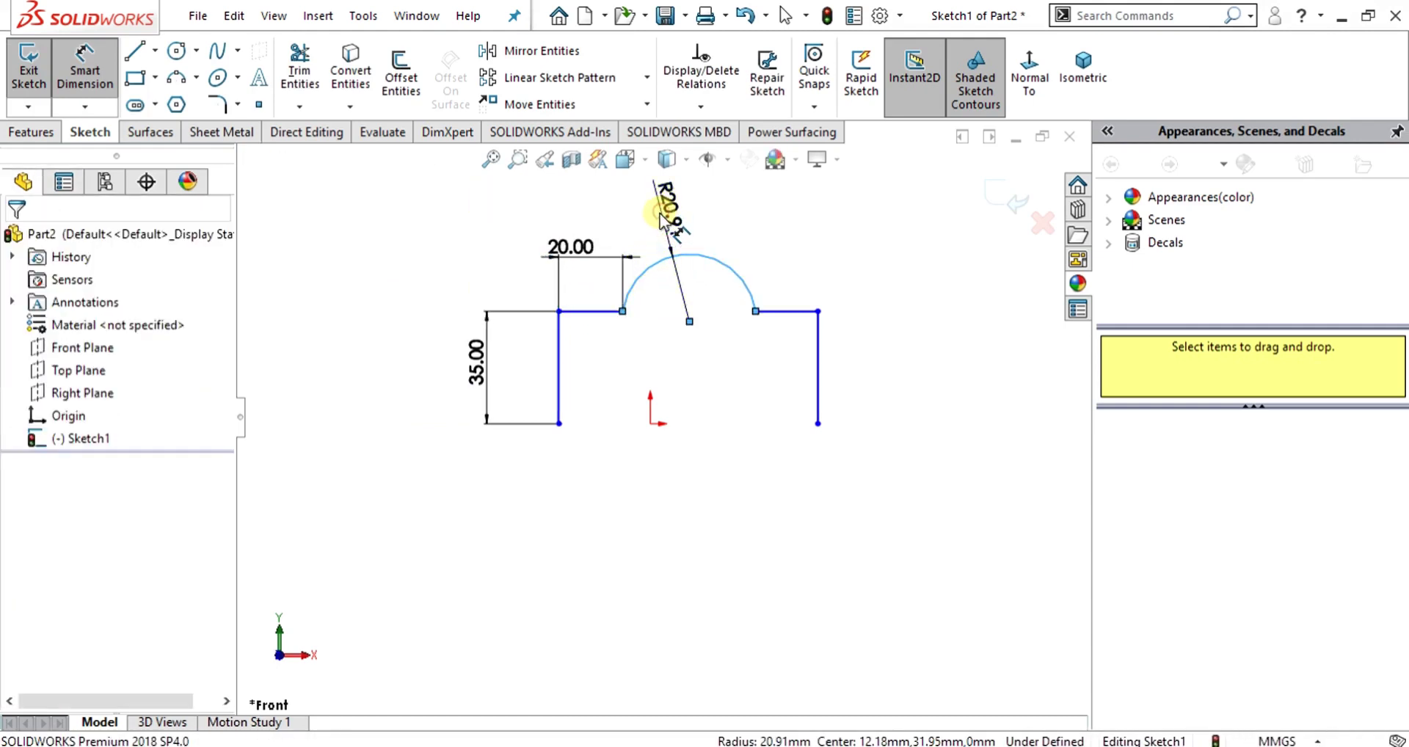
pyautogui.click(664, 215)
pyautogui.write('25')
pyautogui.press('Return')
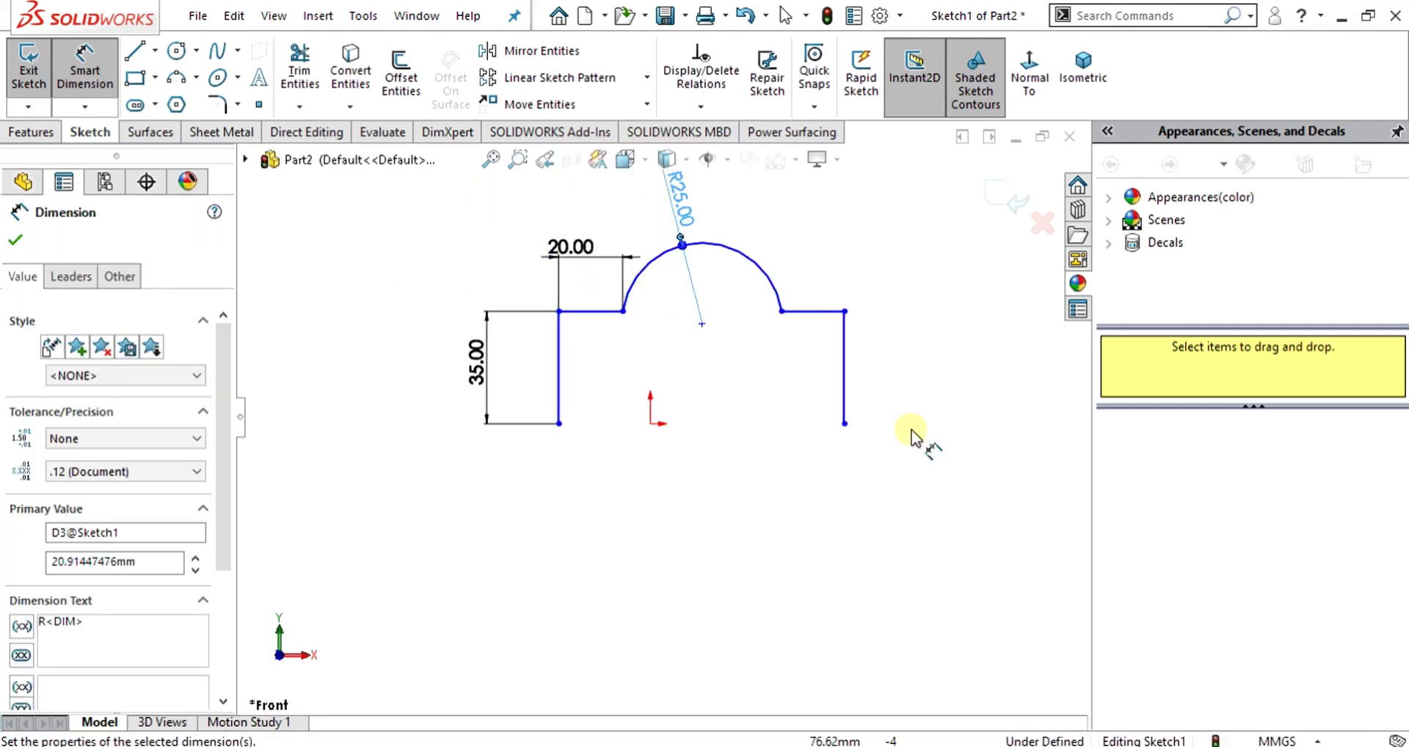
pyautogui.click(828, 323)
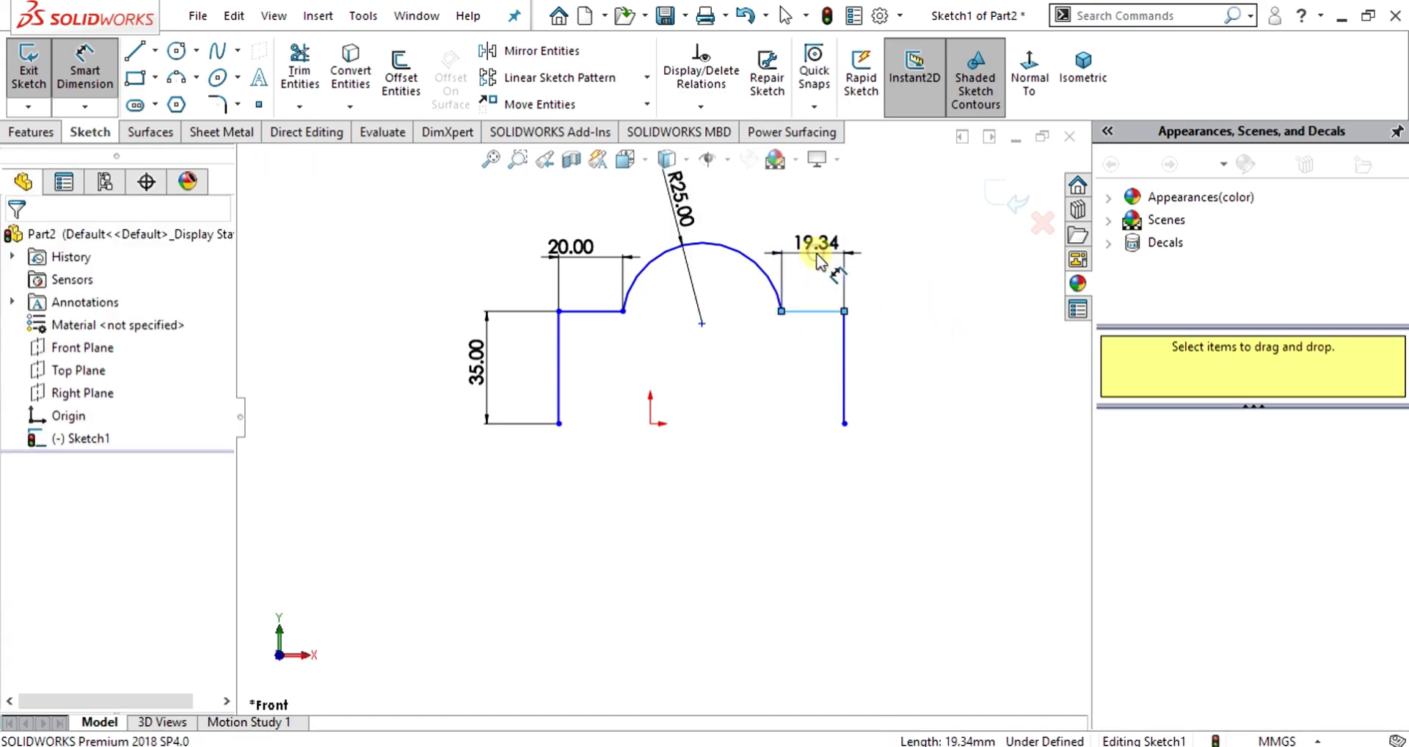
pyautogui.click(822, 259)
pyautogui.write('20')
pyautogui.press('Return')
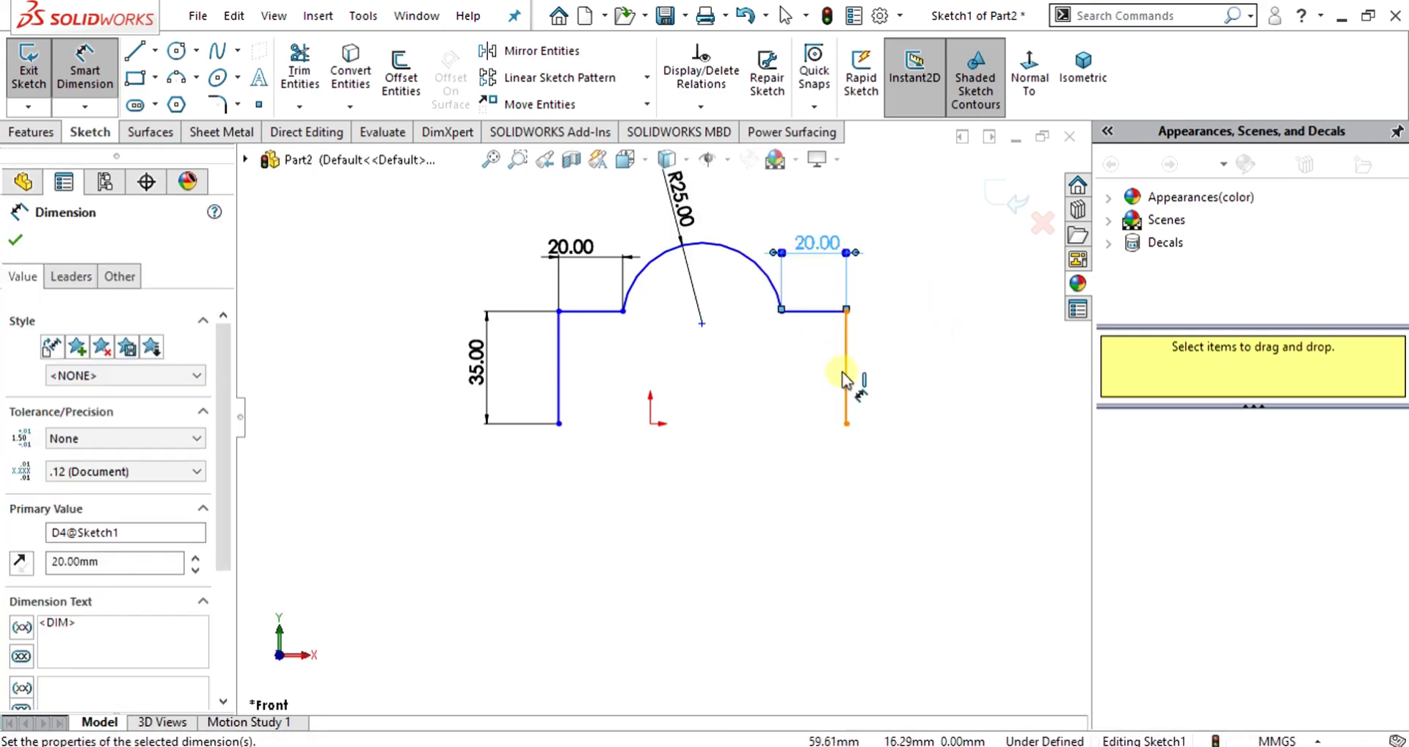
# - Dimension the right leg to 35 mm and end dimensioning
pyautogui.click(881, 370)
pyautogui.click(897, 368)
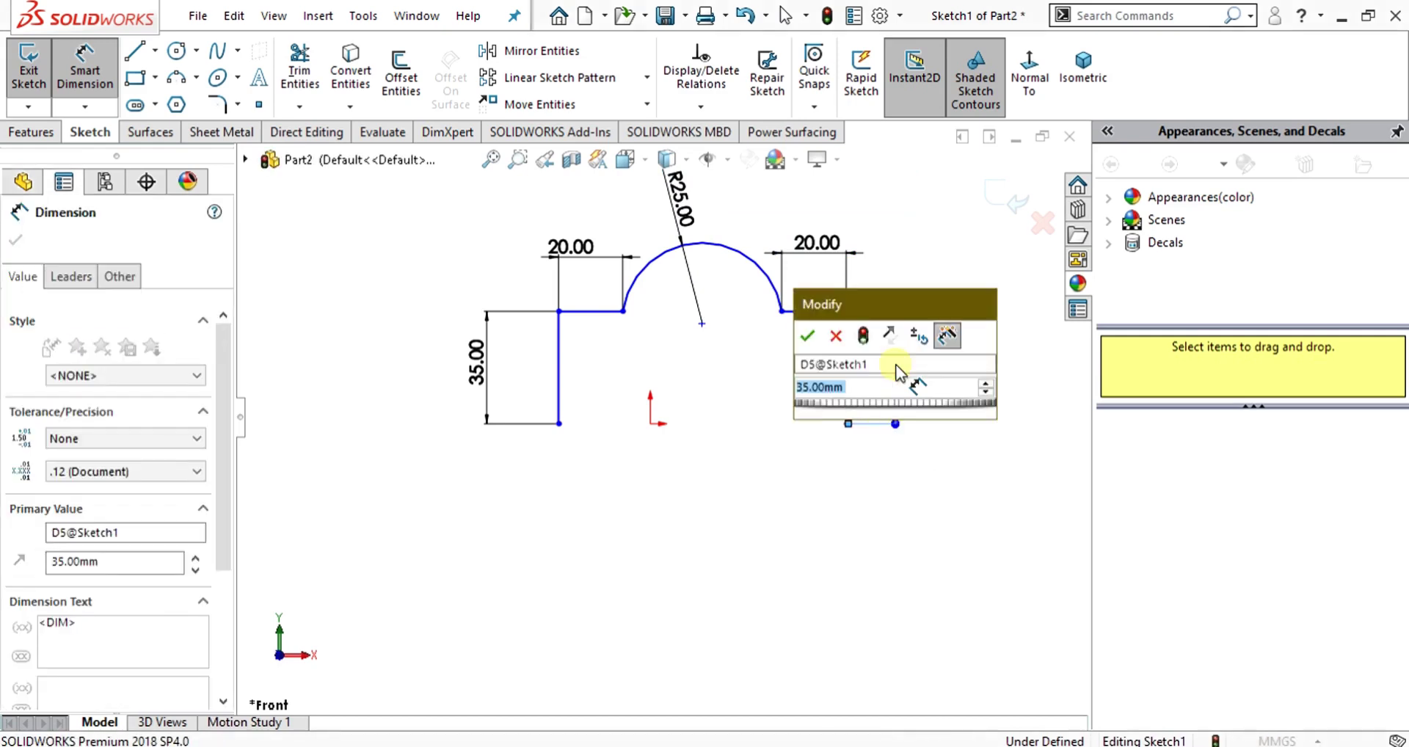
pyautogui.click(815, 336)
pyautogui.press('Escape')
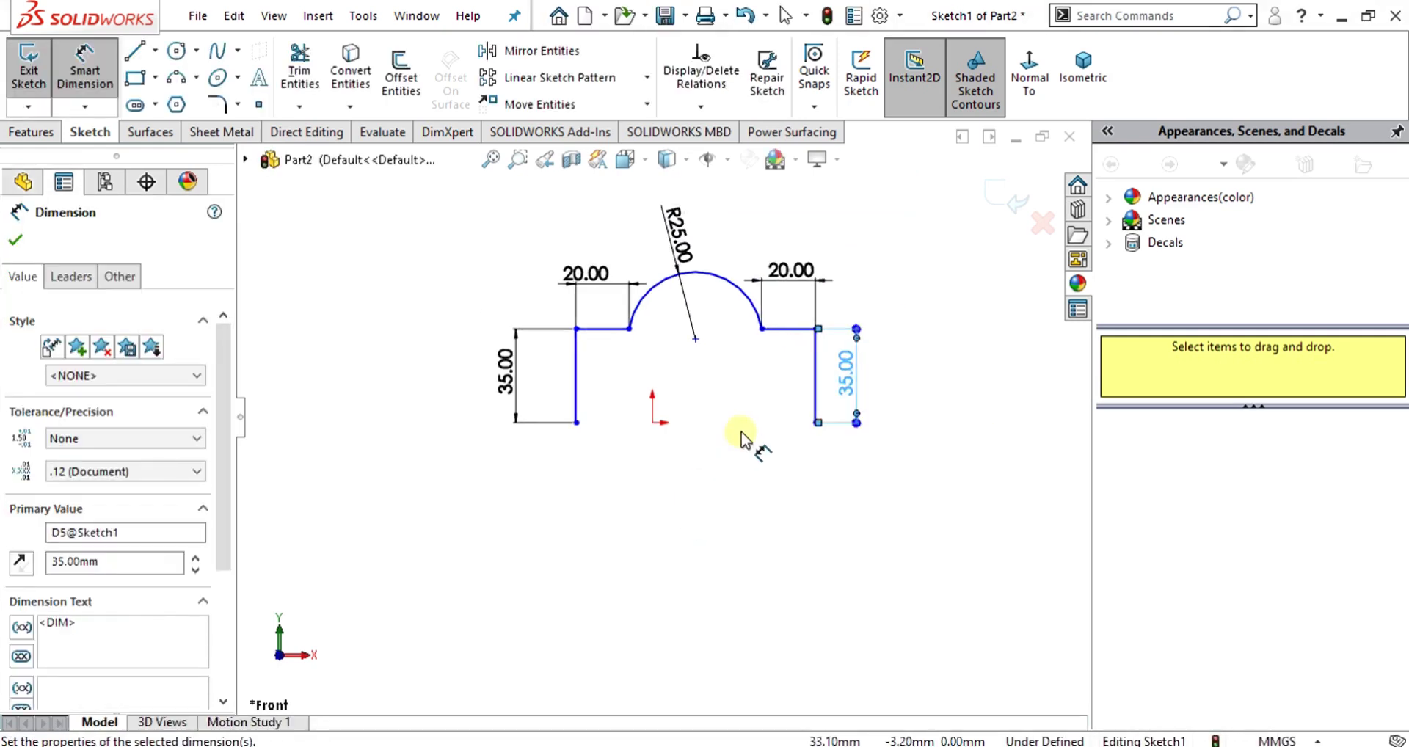
pyautogui.press('Escape')
pyautogui.scroll(2, 763, 402)
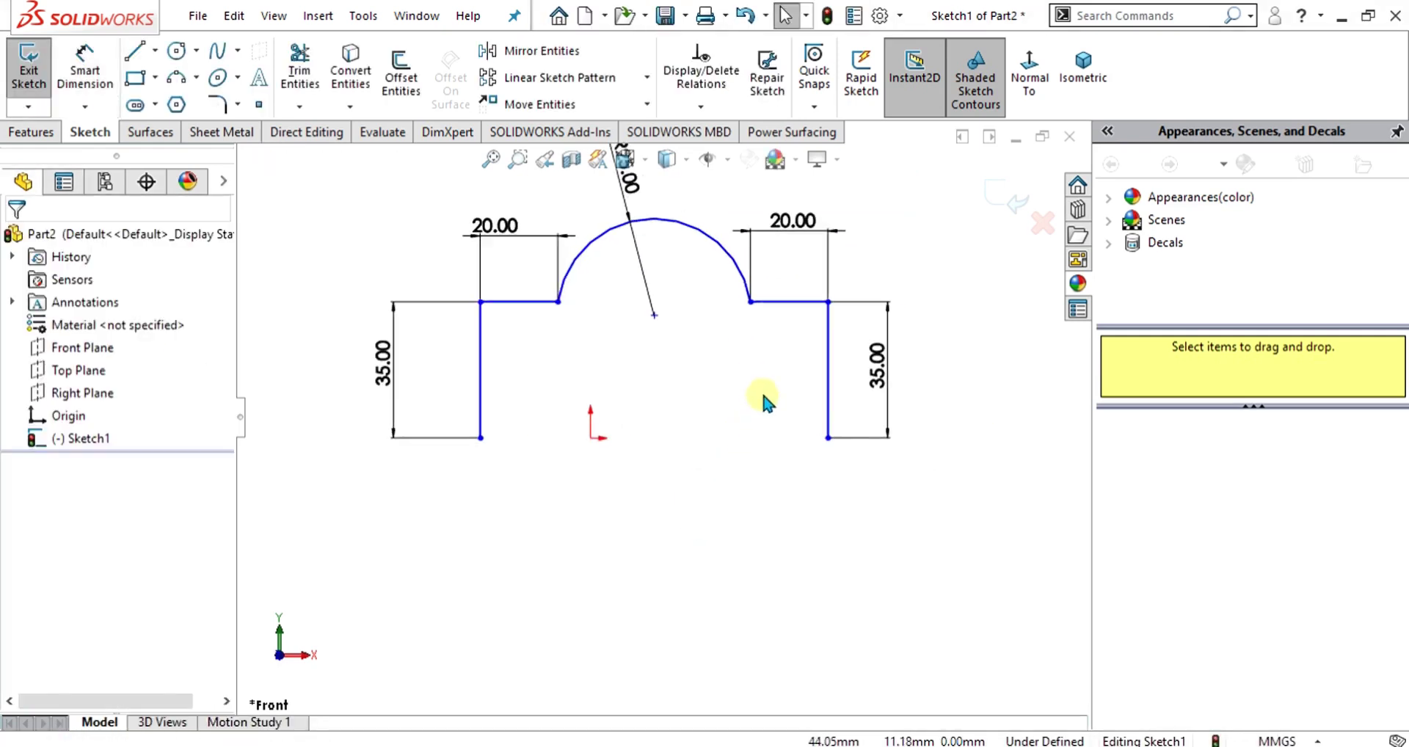
# - Exit the profile sketch and start a sheet metal base flange from it
pyautogui.click(33, 68)
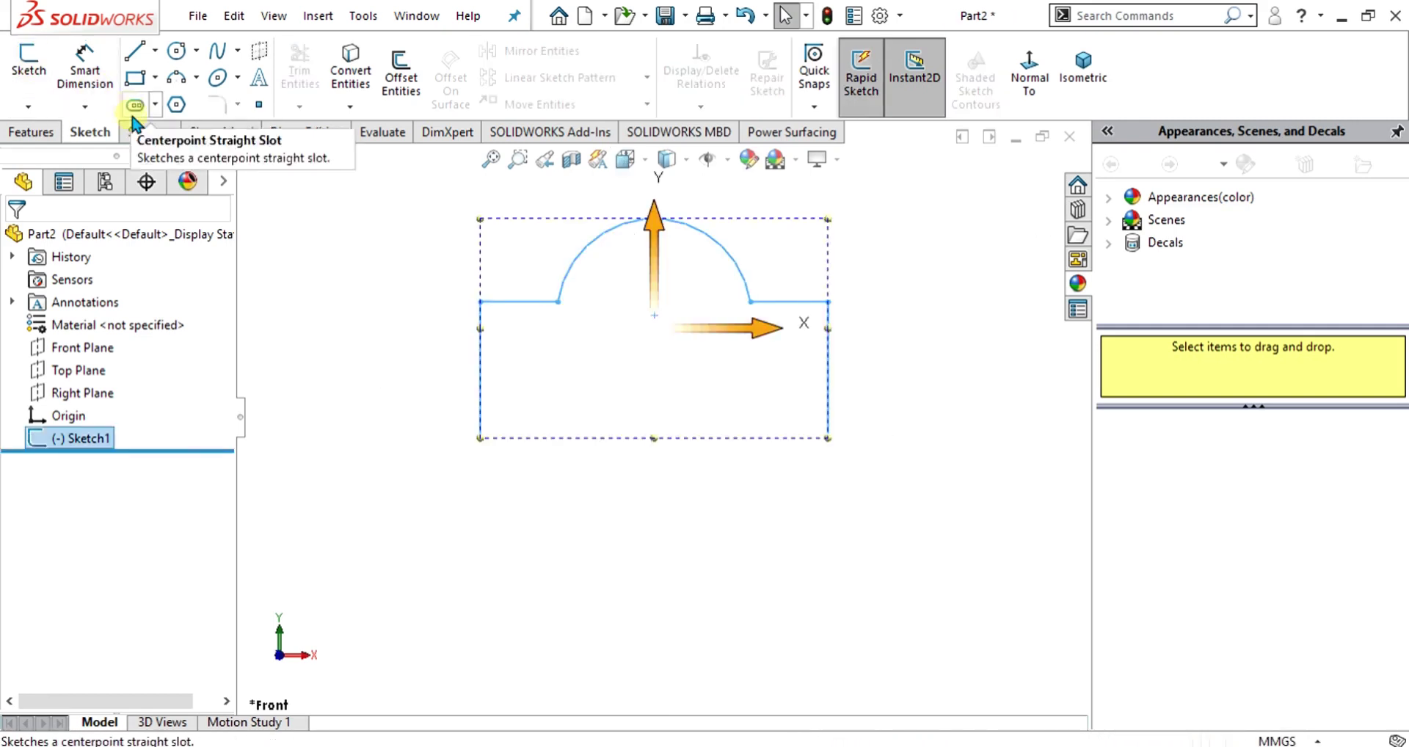
pyautogui.click(217, 133)
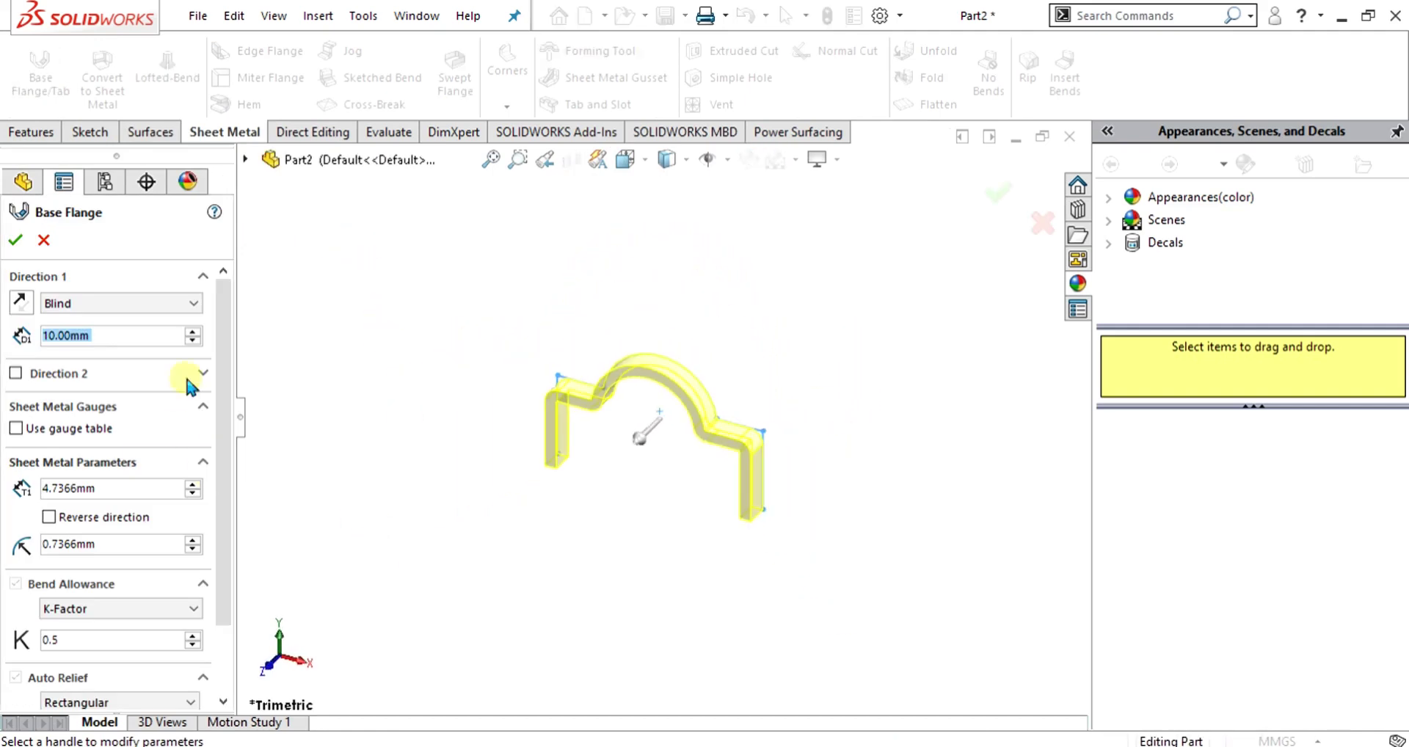
pyautogui.scroll(-1, 221, 294)
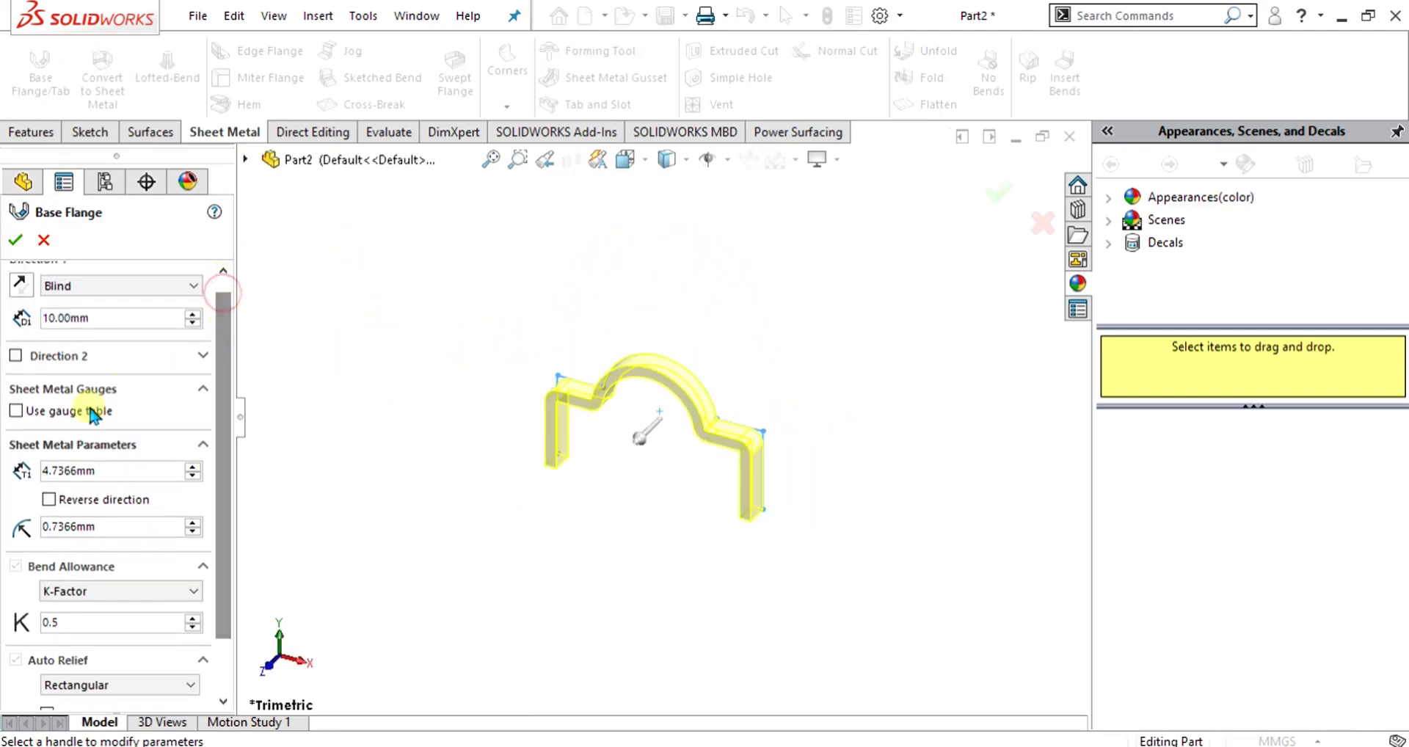
pyautogui.scroll(-3, 223, 332)
pyautogui.scroll(4, 224, 334)
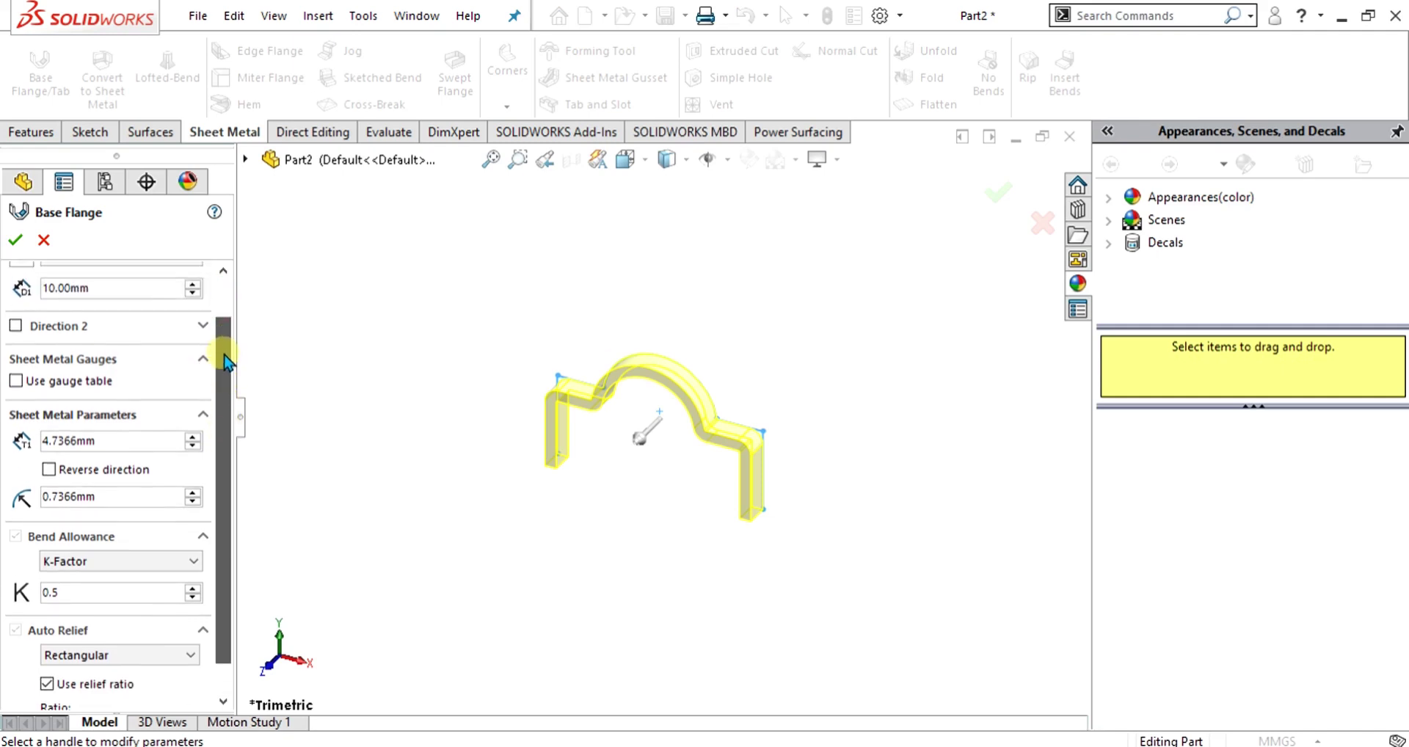
pyautogui.moveTo(604, 477); pyautogui.dragTo(720, 528, button='middle')
pyautogui.moveTo(796, 565); pyautogui.dragTo(639, 558, button='middle')
# - Set the base flange to 250 mm Mid Plane depth with 4.7366 mm thickness and confirm
pyautogui.doubleClick(118, 325)
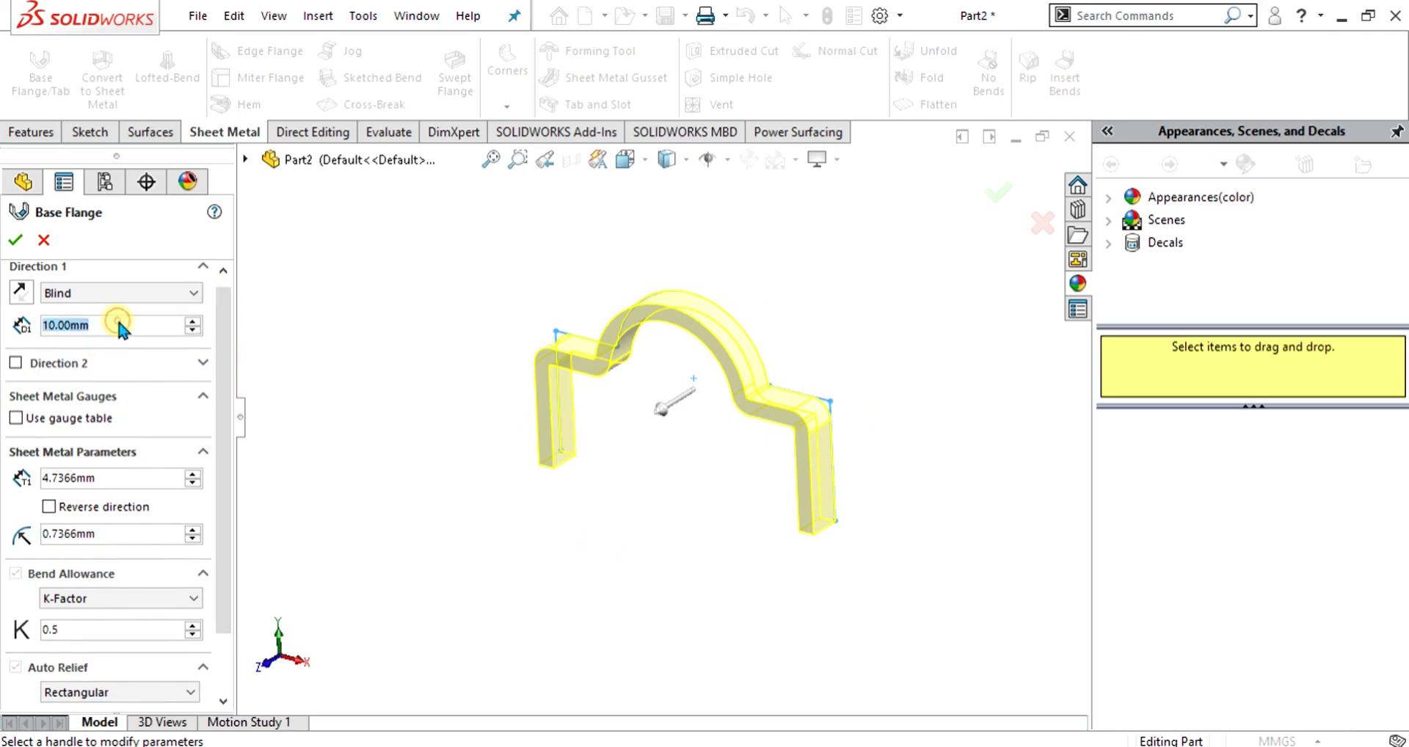
pyautogui.moveTo(223, 323); pyautogui.dragTo(223, 313)
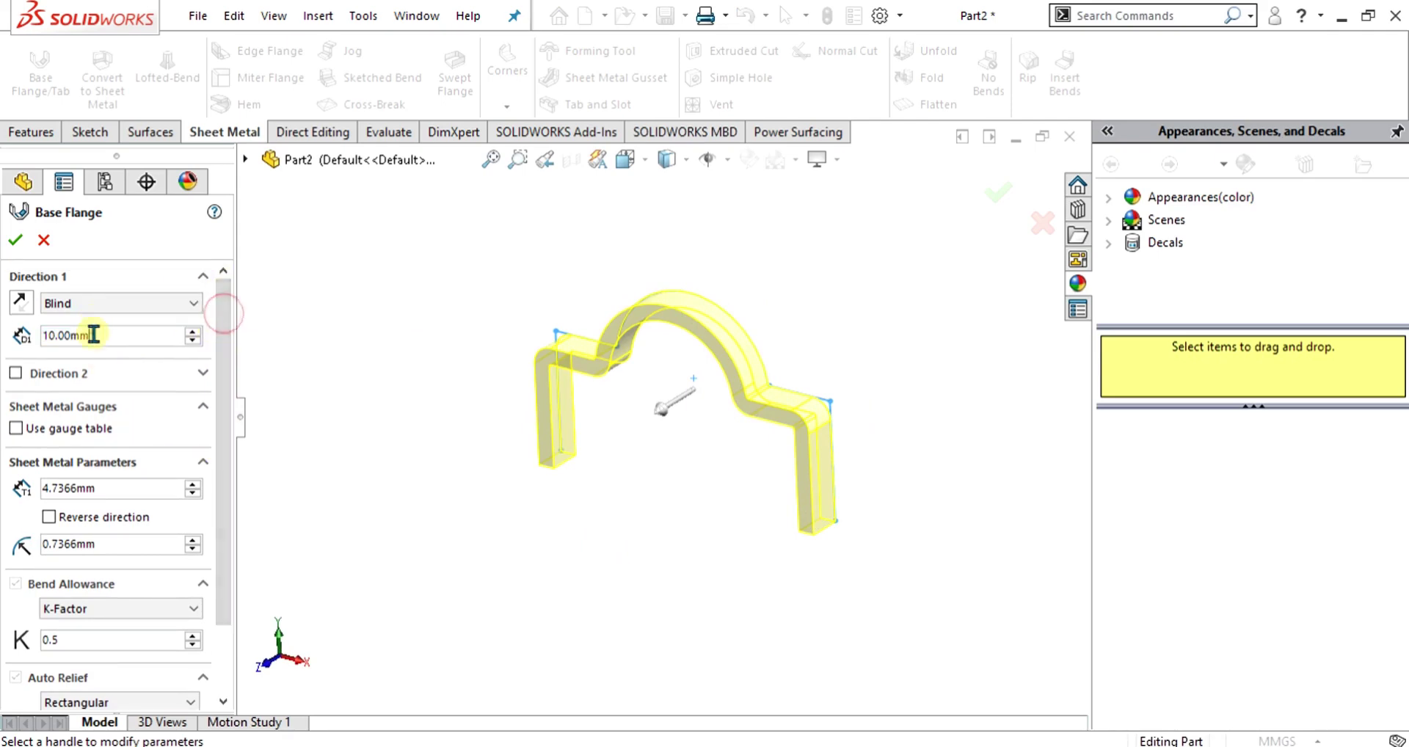
pyautogui.write('250')
pyautogui.press('Return')
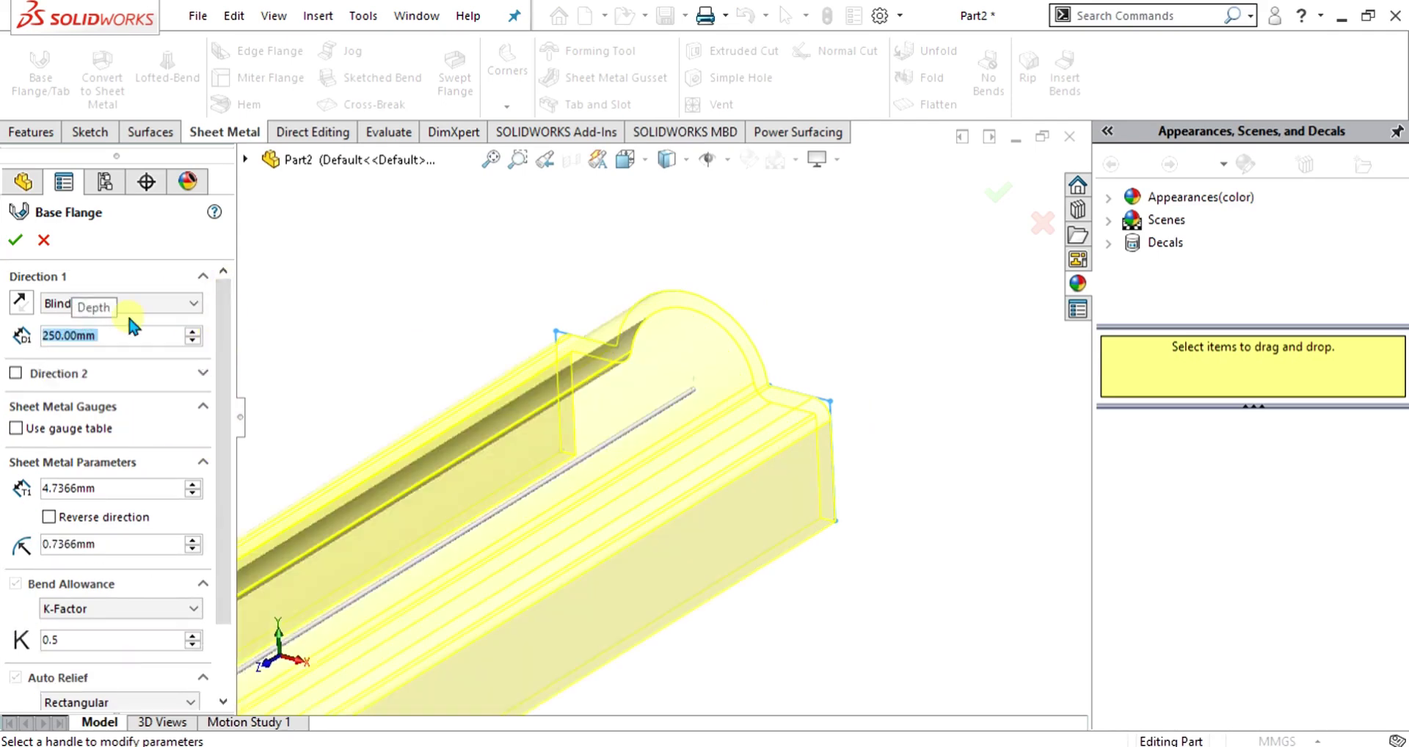
pyautogui.click(66, 301)
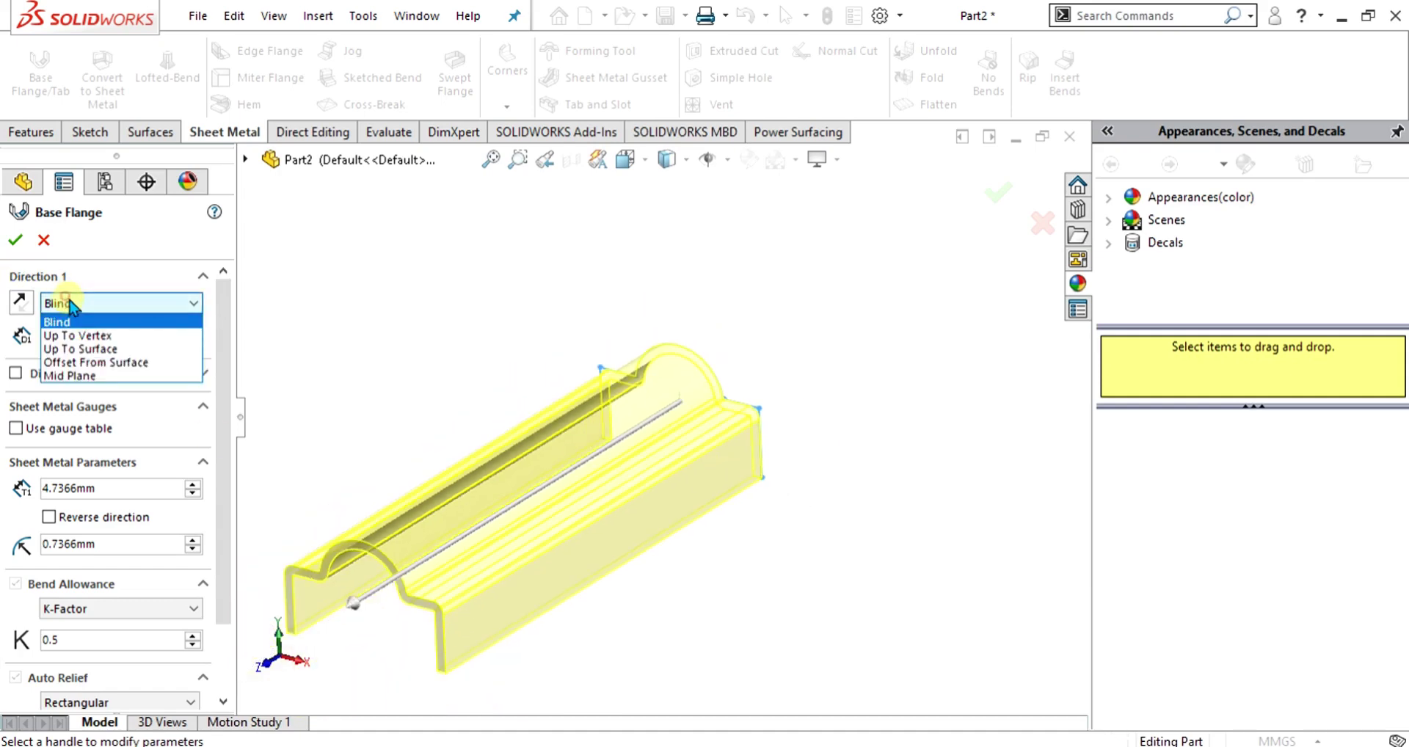
pyautogui.click(96, 373)
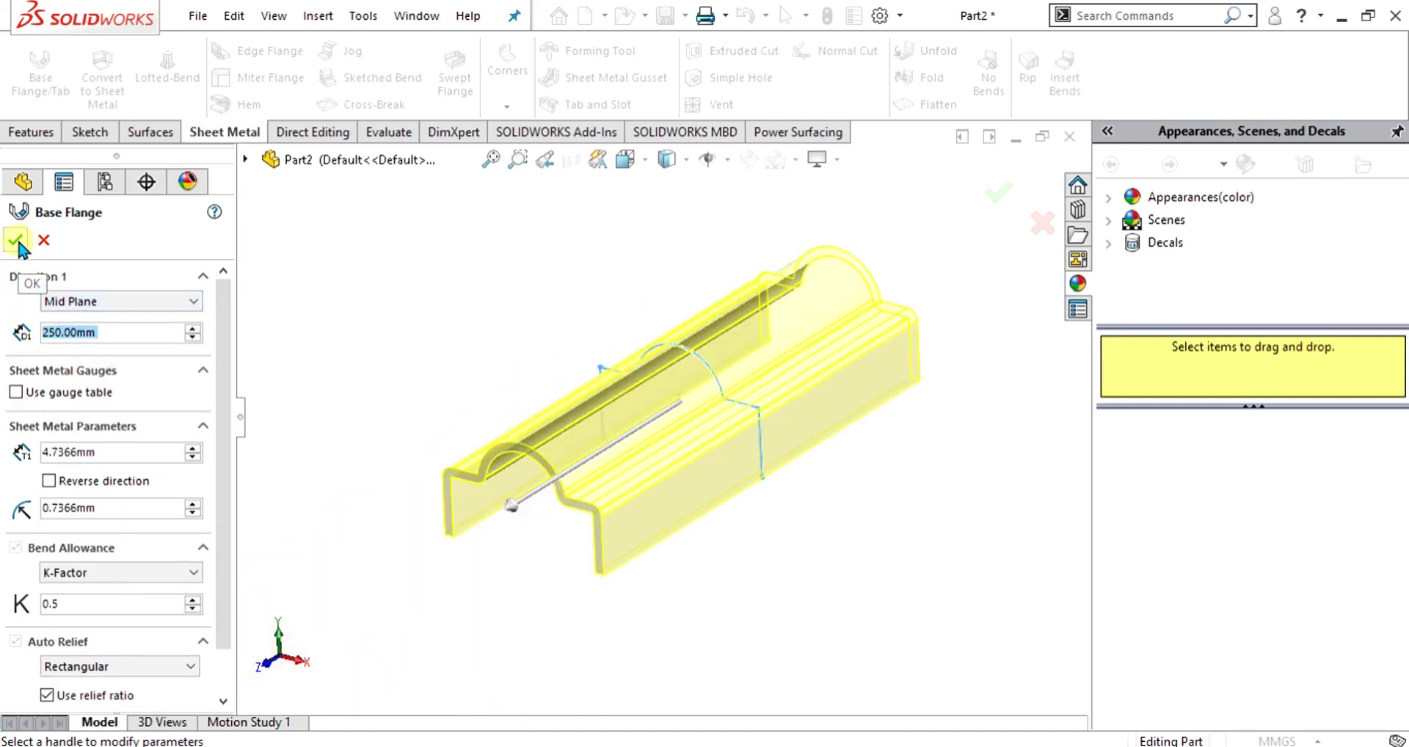
pyautogui.click(193, 456)
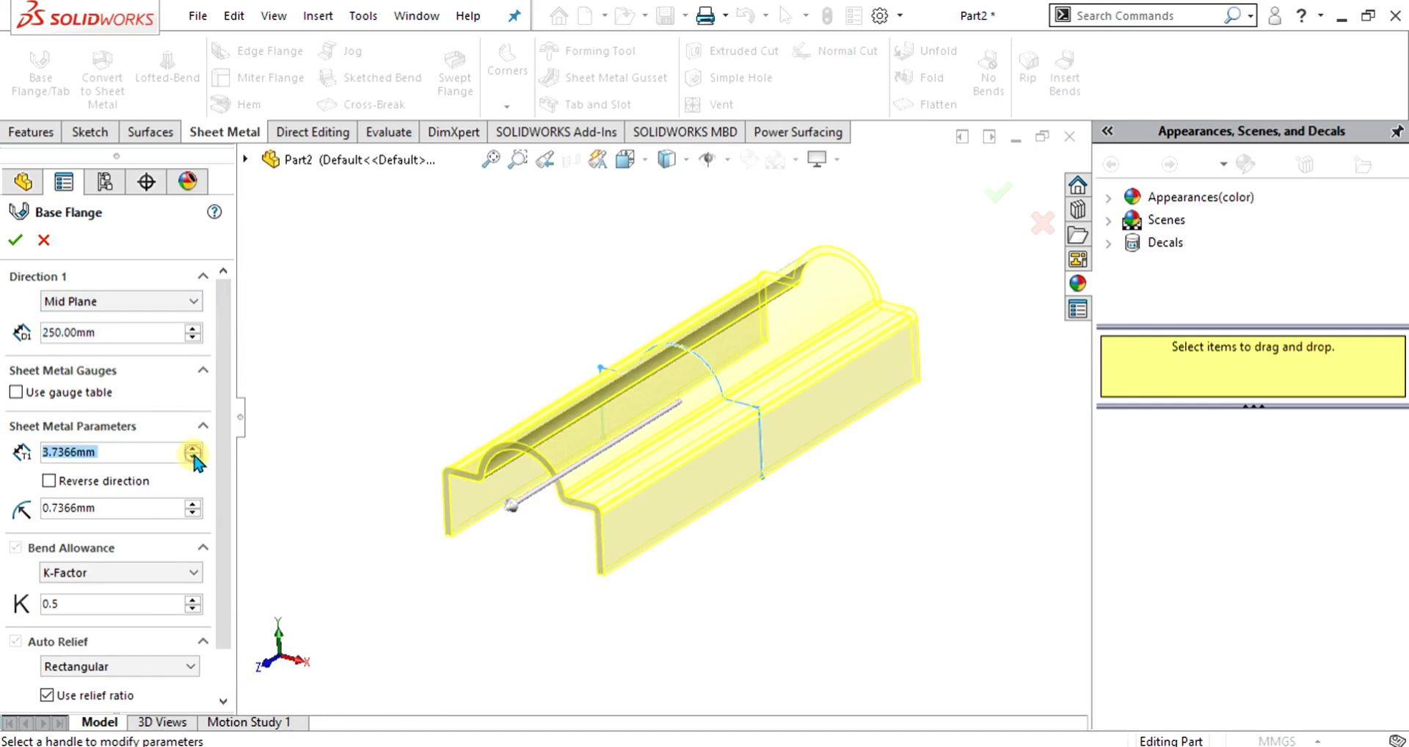
pyautogui.click(192, 448)
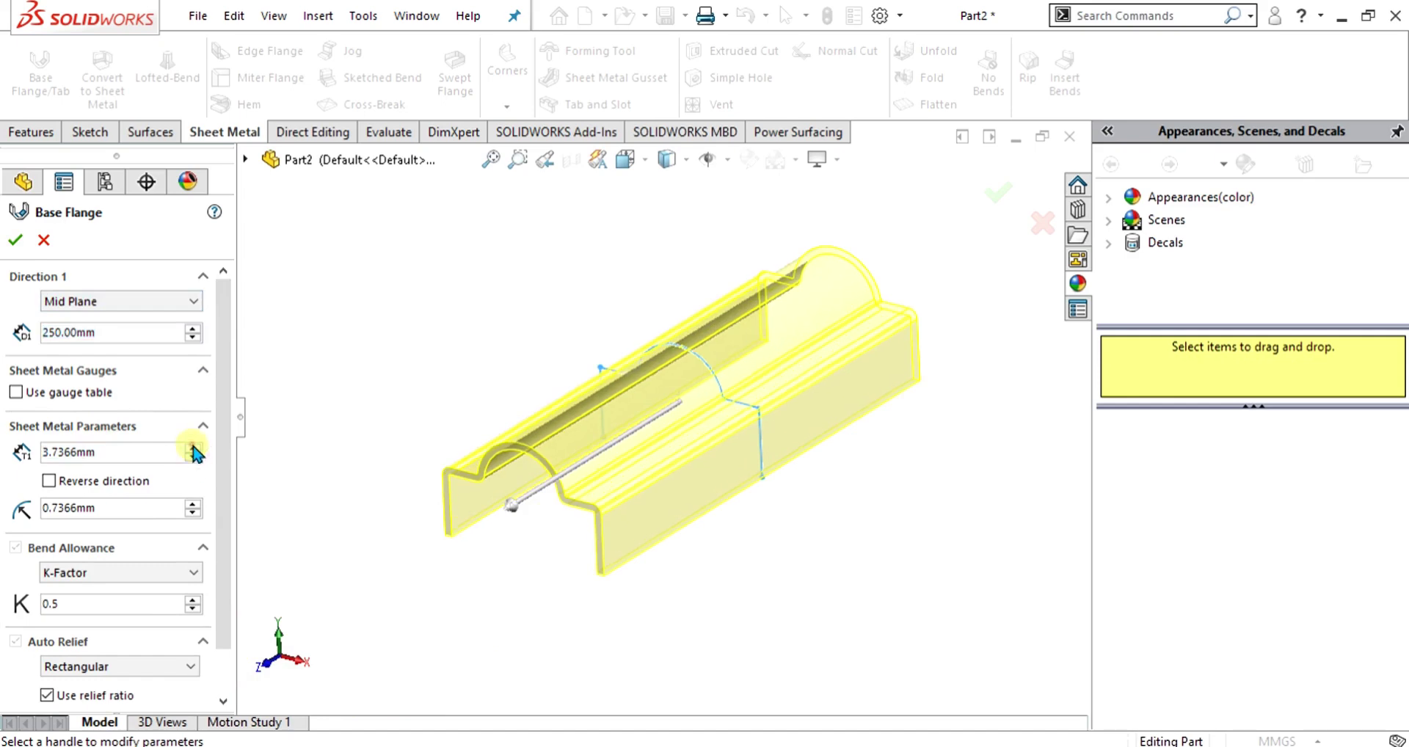
pyautogui.click(18, 240)
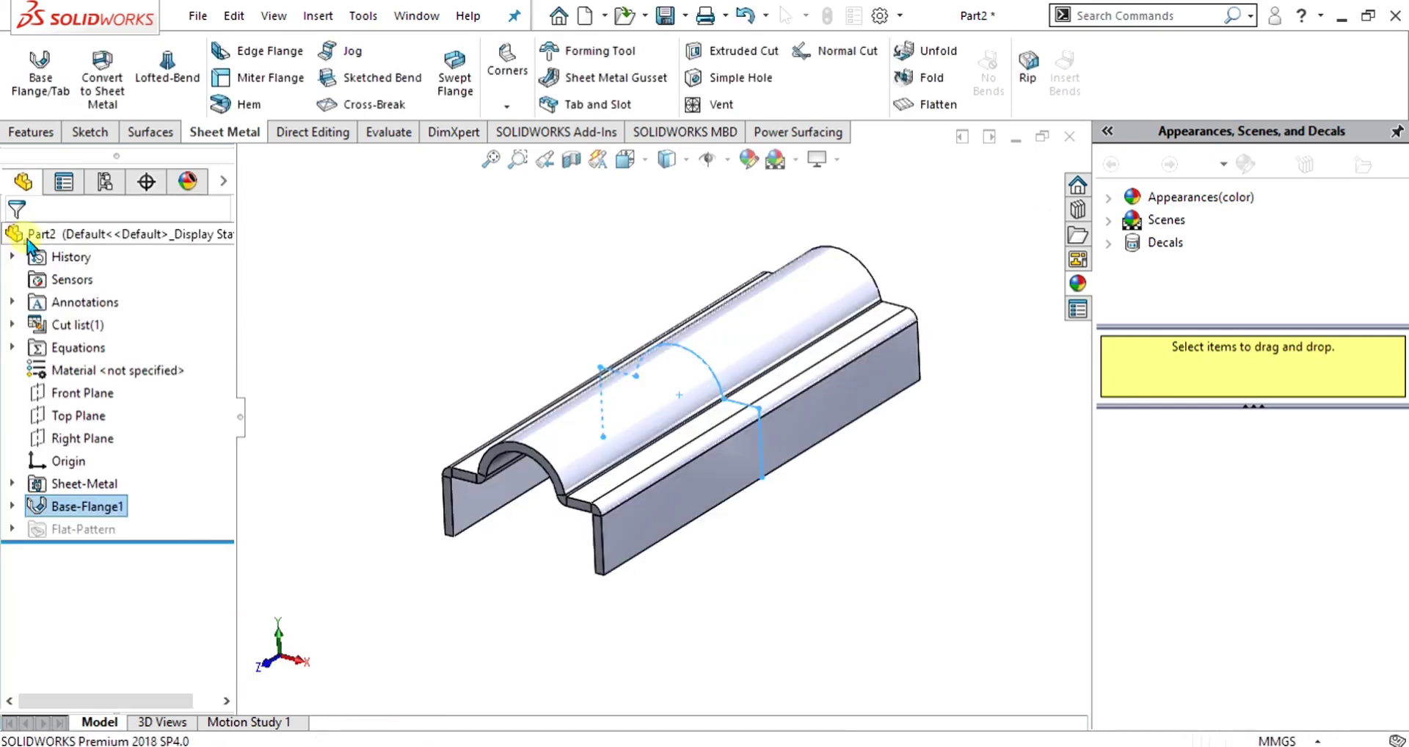
# - Orbit the new 250 mm channel to inspect it, then toggle the flat pattern view
pyautogui.scroll(-2, 778, 601)
pyautogui.moveTo(654, 541); pyautogui.dragTo(750, 558, button='middle')
pyautogui.scroll(-6, 733, 536)
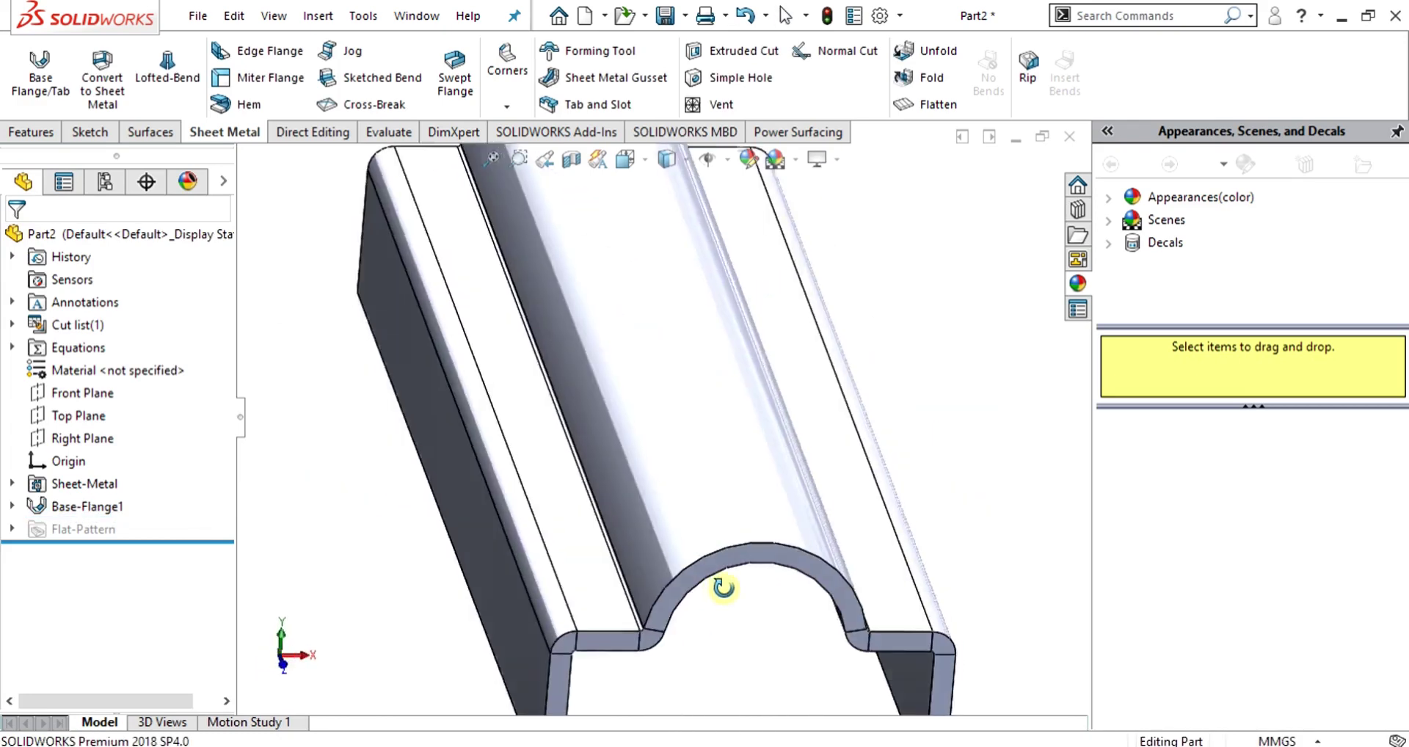
pyautogui.scroll(3, 861, 490)
pyautogui.moveTo(861, 490); pyautogui.dragTo(924, 323, button='middle')
pyautogui.click(926, 107)
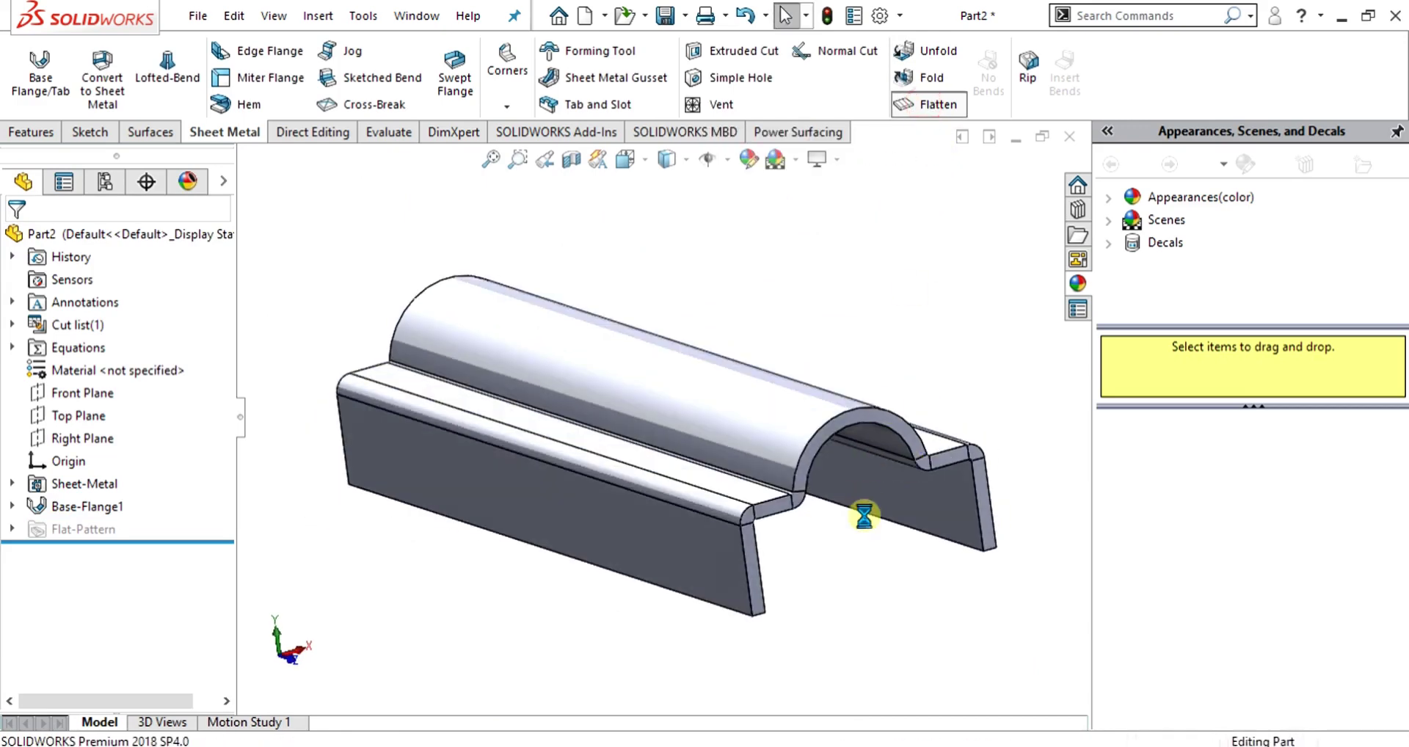
pyautogui.moveTo(907, 496); pyautogui.dragTo(812, 327, button='middle')
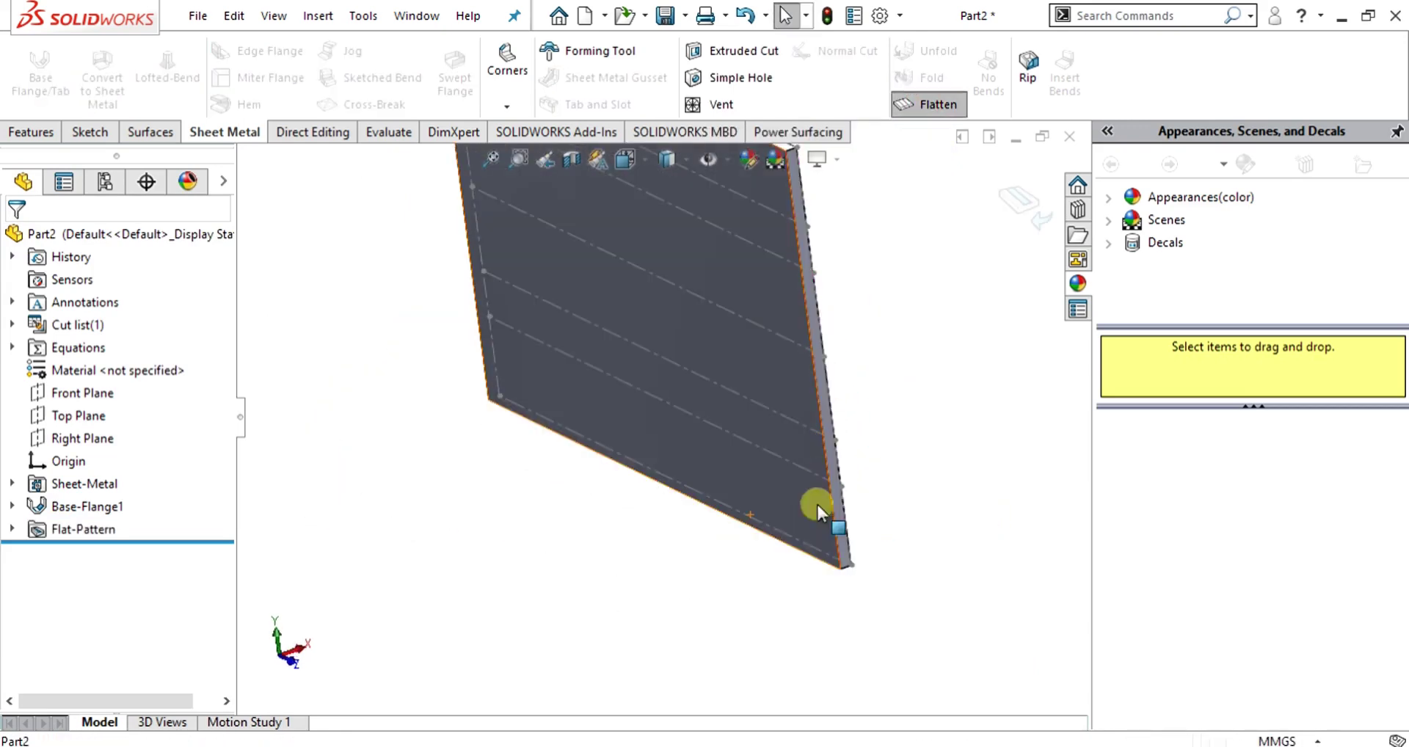
pyautogui.moveTo(739, 472); pyautogui.dragTo(663, 450, button='middle')
pyautogui.click(668, 450)
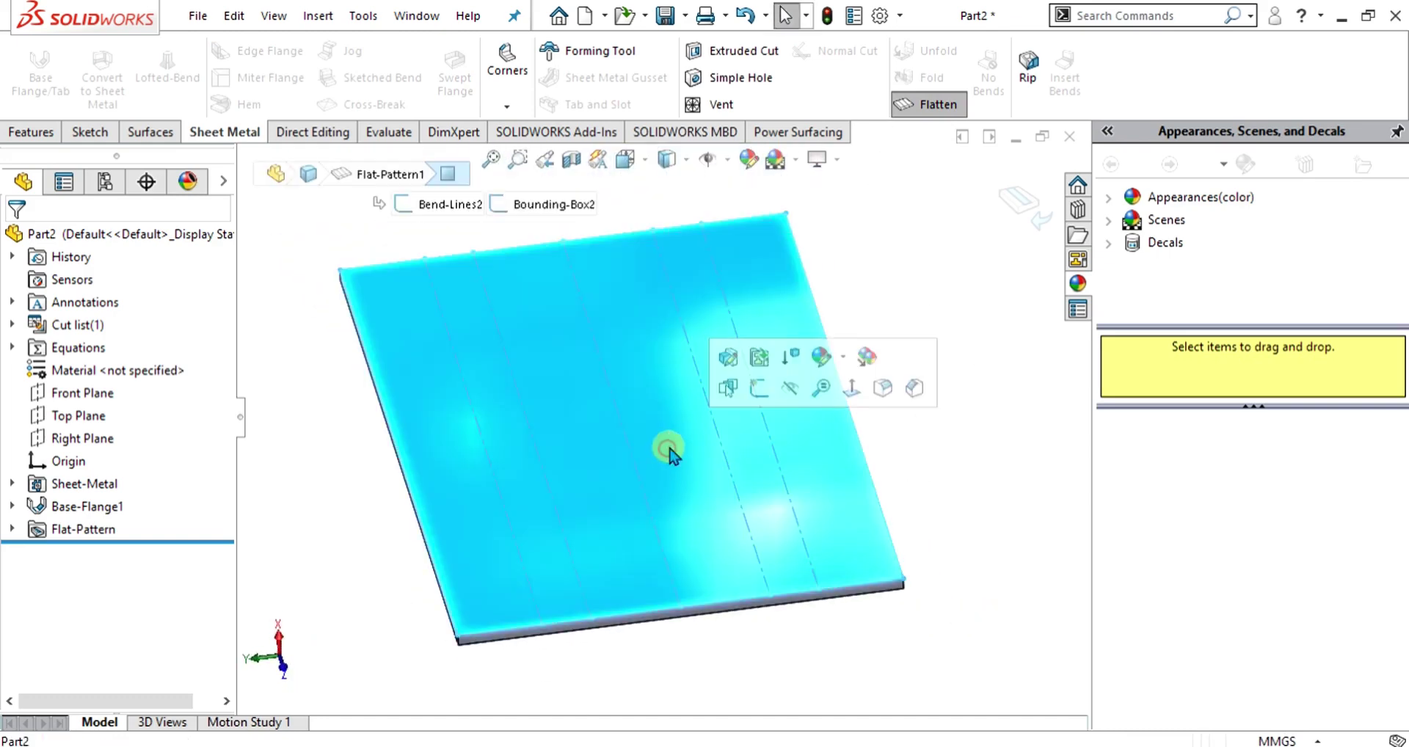
pyautogui.click(932, 107)
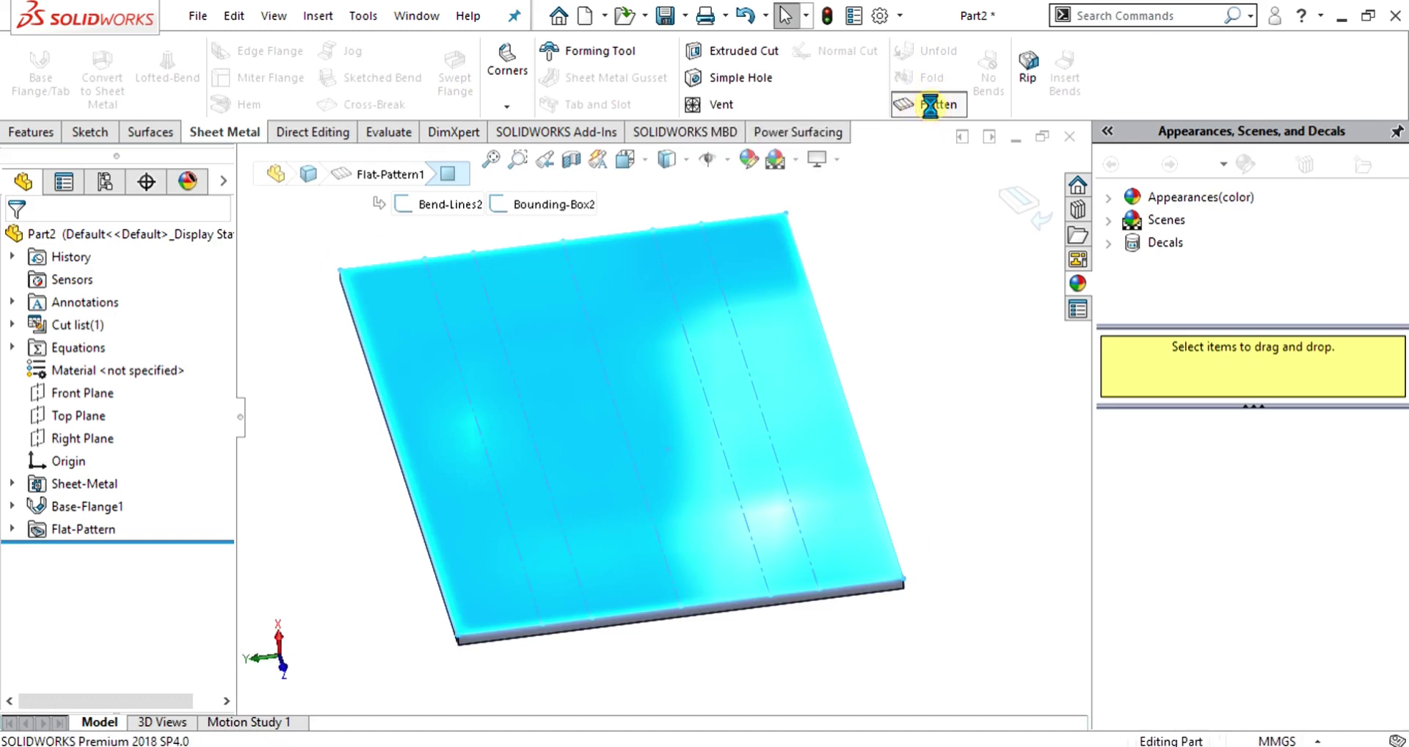
pyautogui.moveTo(849, 587); pyautogui.dragTo(821, 563, button='middle')
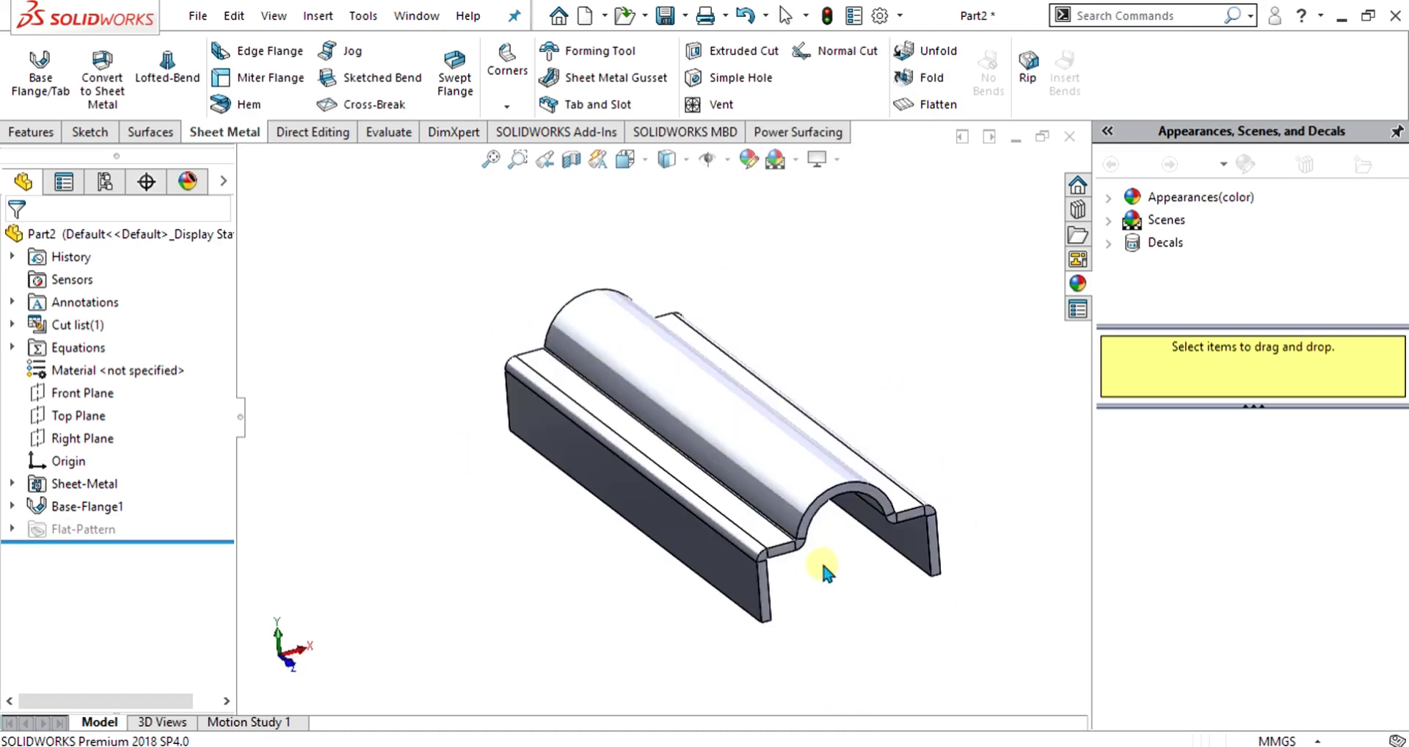
pyautogui.scroll(-4, 778, 496)
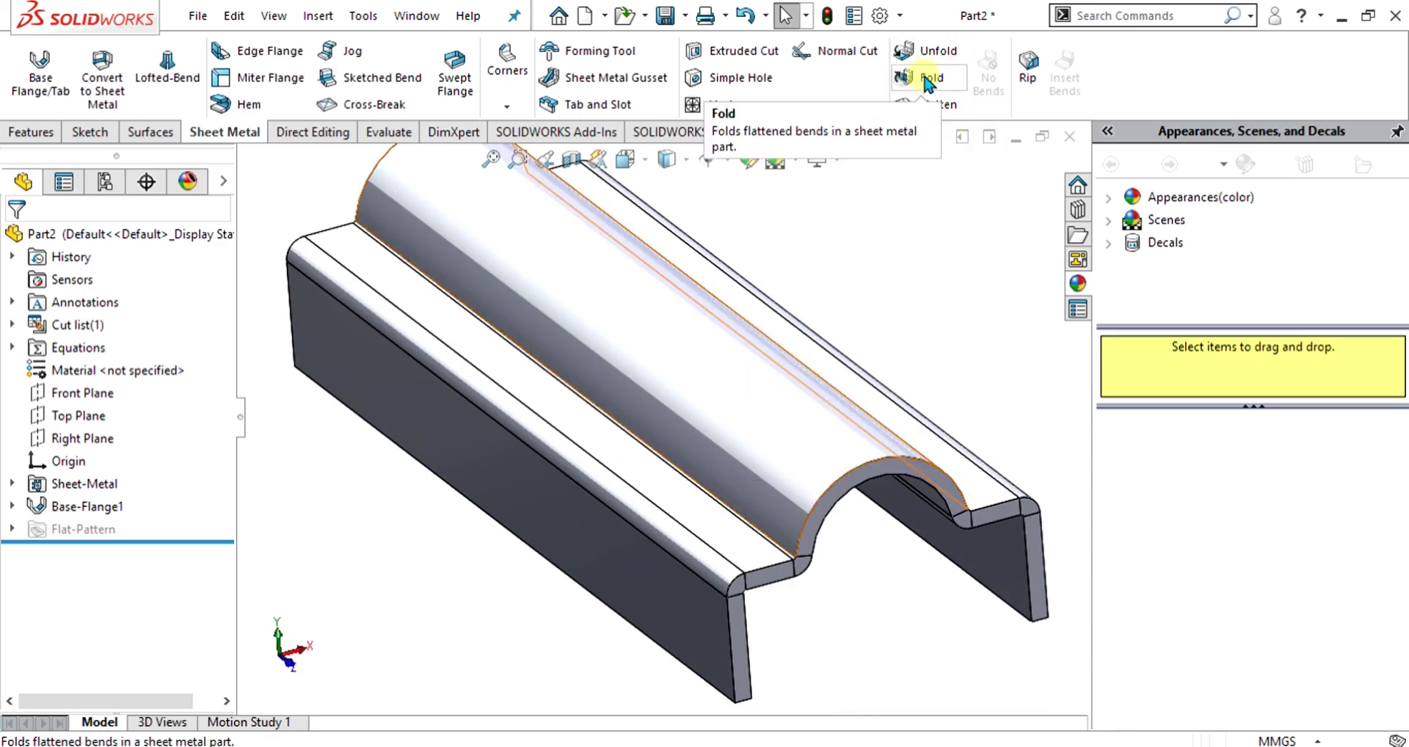
# - Start Unfold and choose the side flange face as the fixed face
pyautogui.click(927, 50)
pyautogui.scroll(-3, 932, 569)
pyautogui.moveTo(896, 583)
pyautogui.mouseDown(button='middle')
pyautogui.moveTo(890, 519)
pyautogui.moveTo(811, 535)
pyautogui.mouseUp(button='middle')
pyautogui.click(824, 526)
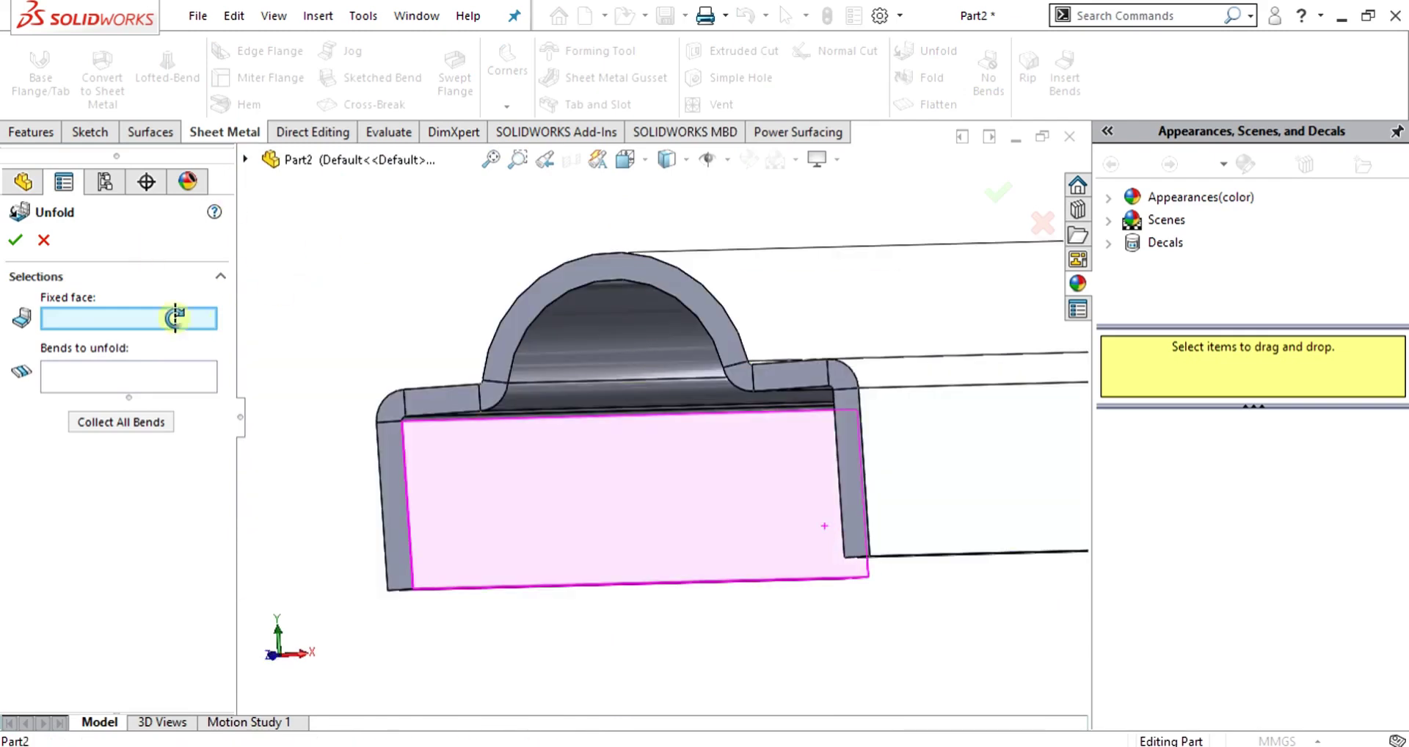
pyautogui.moveTo(786, 497); pyautogui.dragTo(711, 318, button='middle')
pyautogui.scroll(-5, 676, 553)
pyautogui.scroll(-3, 609, 438)
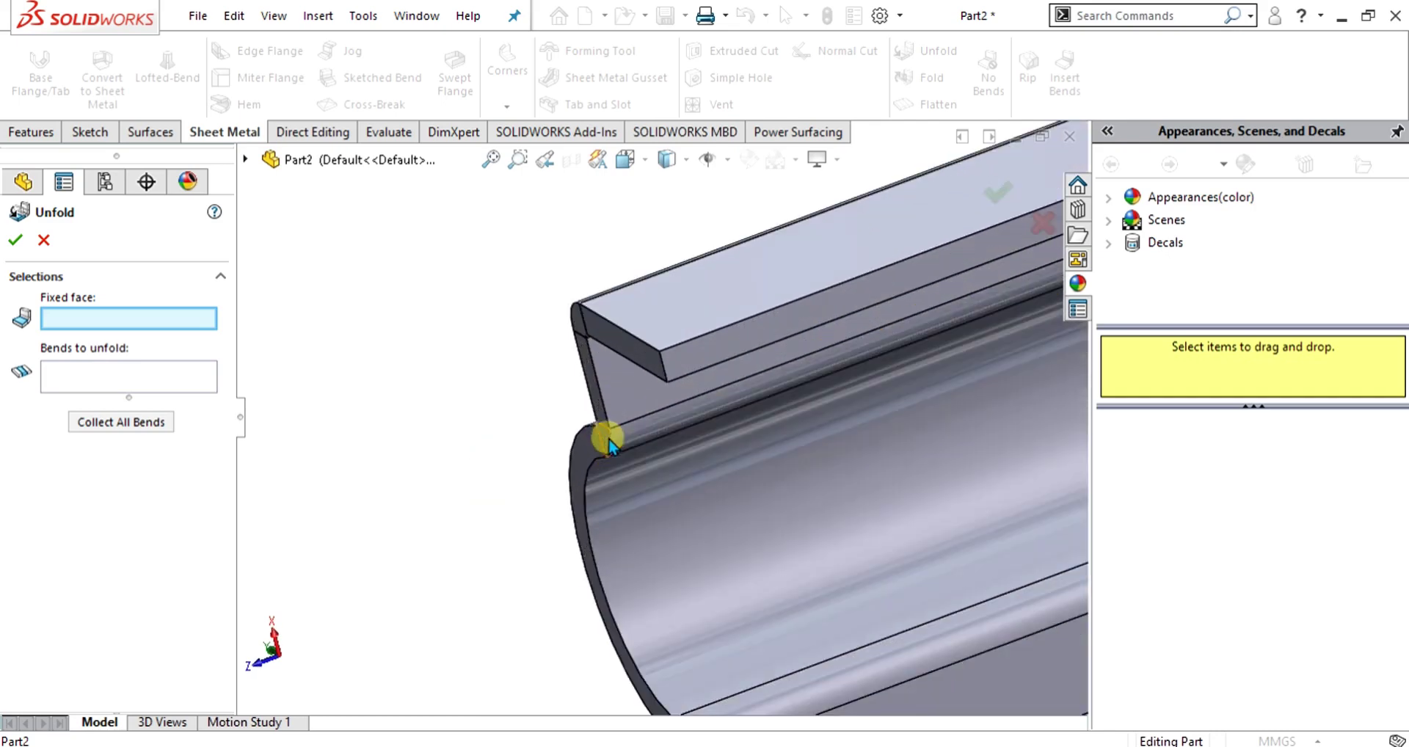
pyautogui.click(640, 400)
# - Collect all five bends and unfold the channel into a flat plate
pyautogui.scroll(5, 592, 487)
pyautogui.moveTo(822, 561); pyautogui.dragTo(981, 477, button='middle')
pyautogui.scroll(-3, 948, 476)
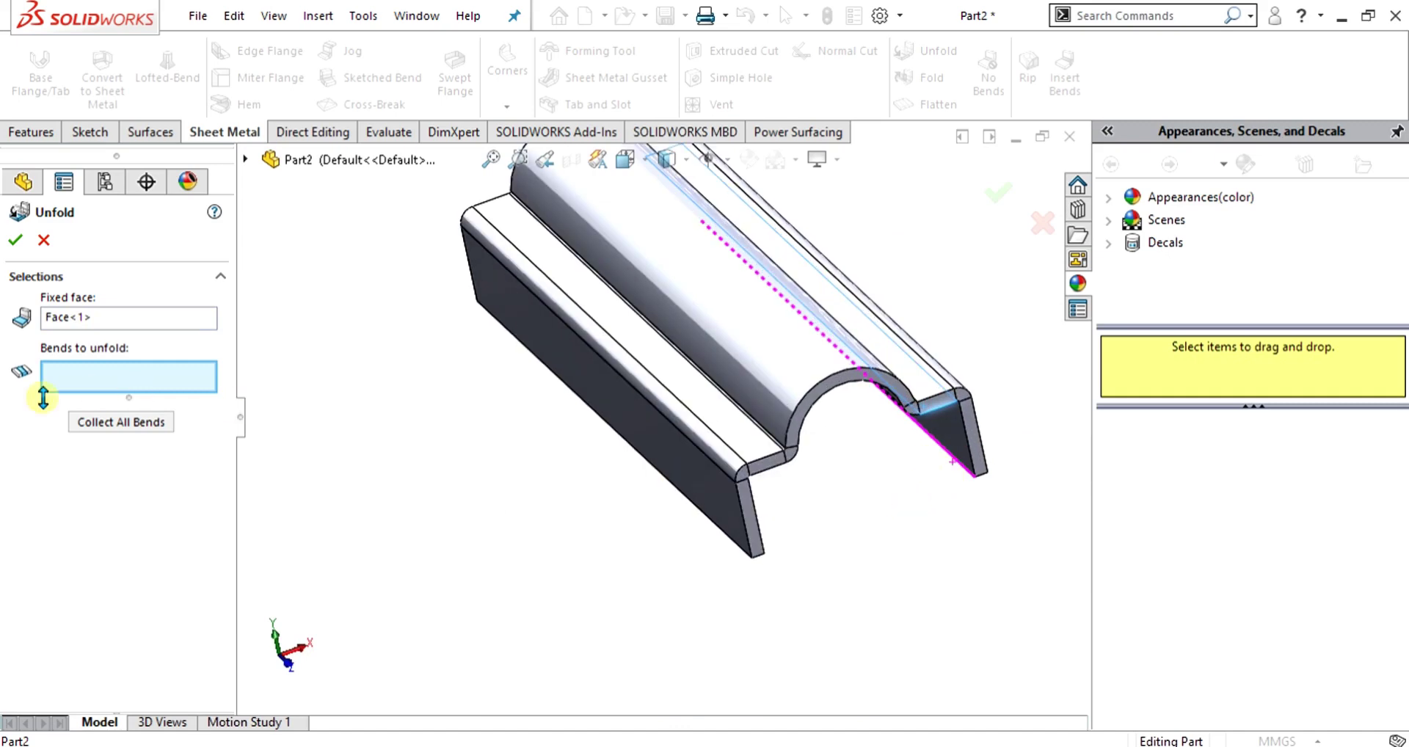
pyautogui.click(108, 425)
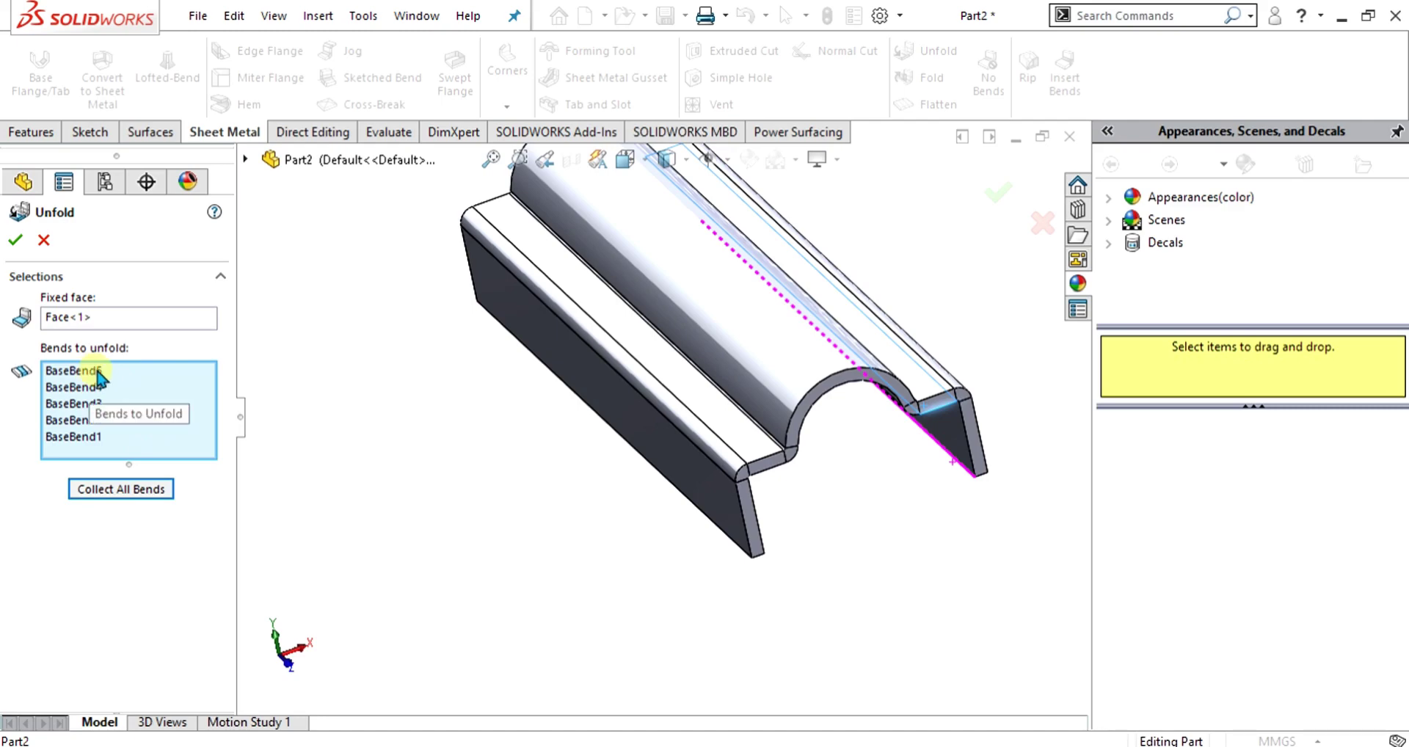
pyautogui.click(14, 240)
pyautogui.moveTo(768, 524); pyautogui.dragTo(670, 478, button='middle')
pyautogui.scroll(-2, 672, 298)
# - Sketch a centerpoint straight slot on the flattened sheet's middle face
pyautogui.click(670, 478)
pyautogui.click(79, 134)
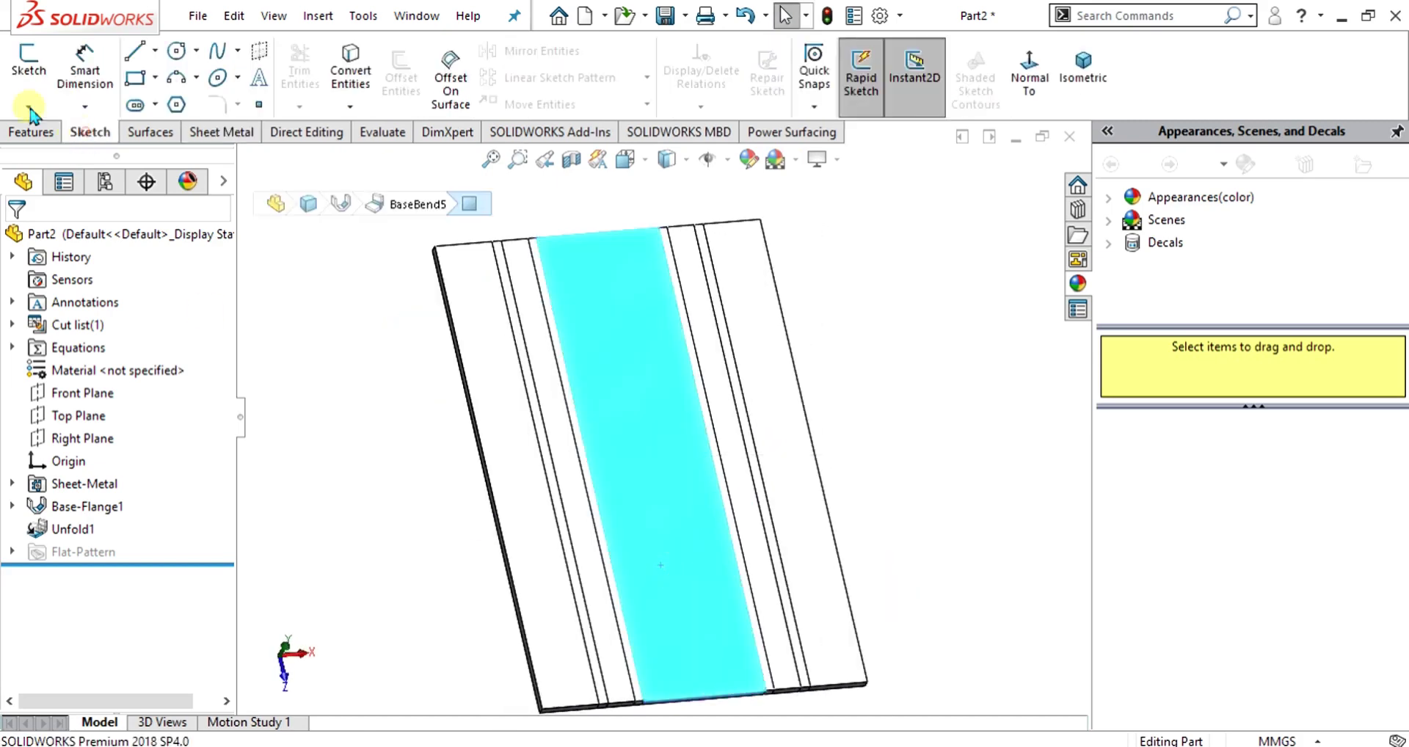
pyautogui.click(28, 62)
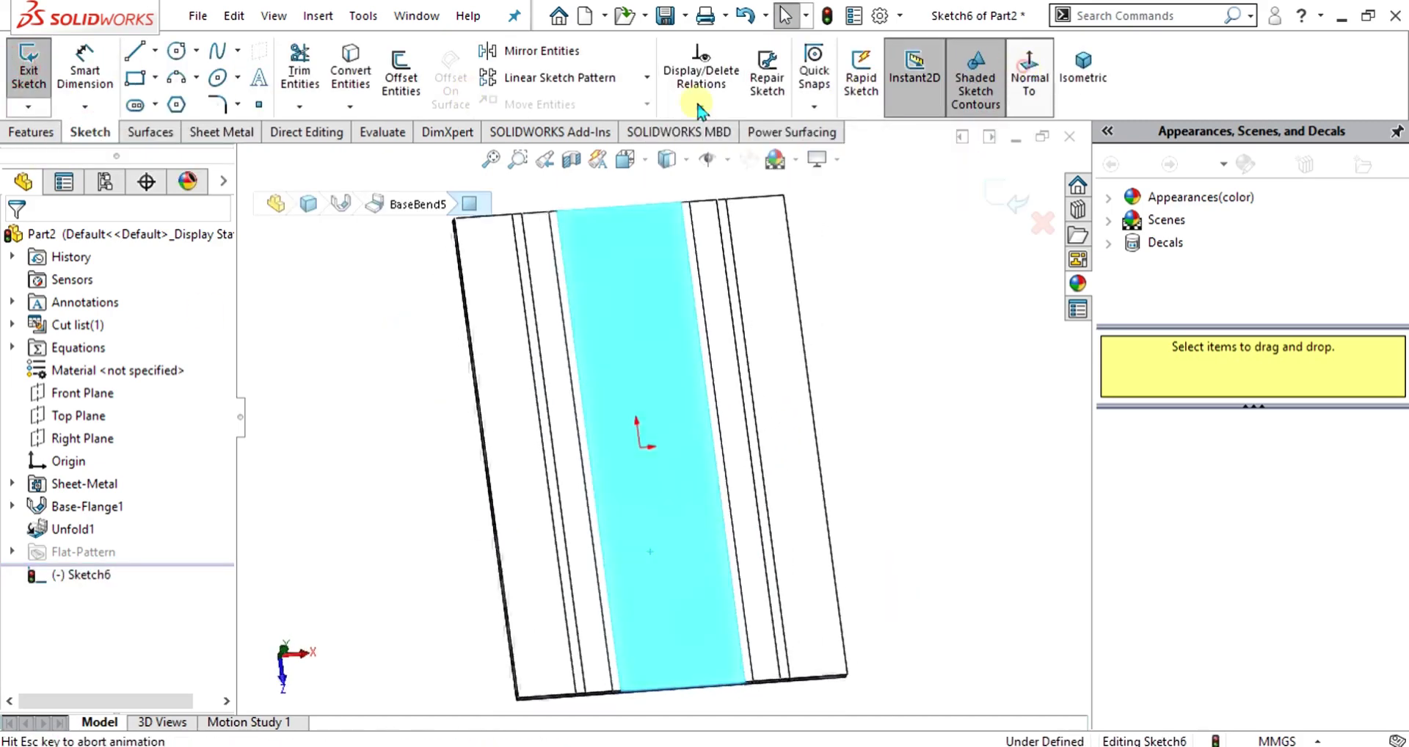
pyautogui.click(135, 105)
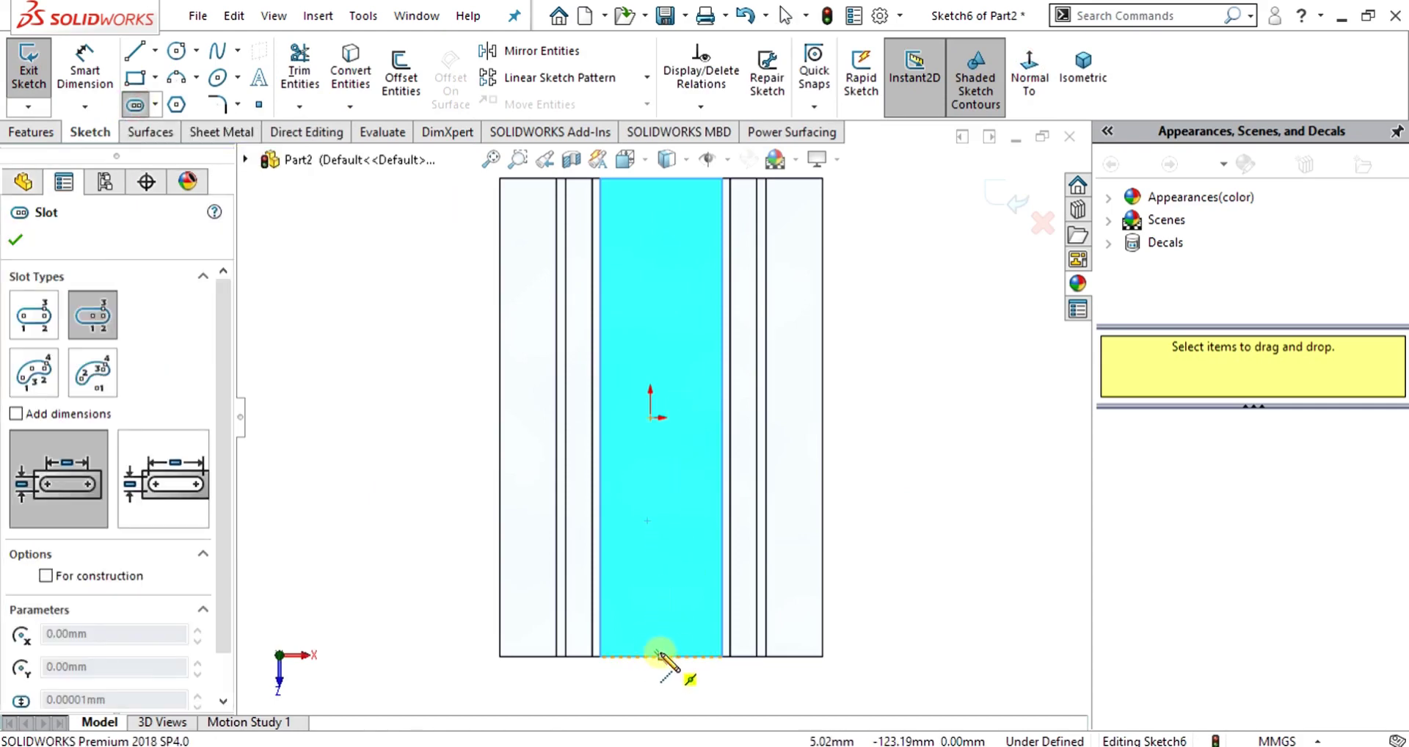
pyautogui.click(661, 601)
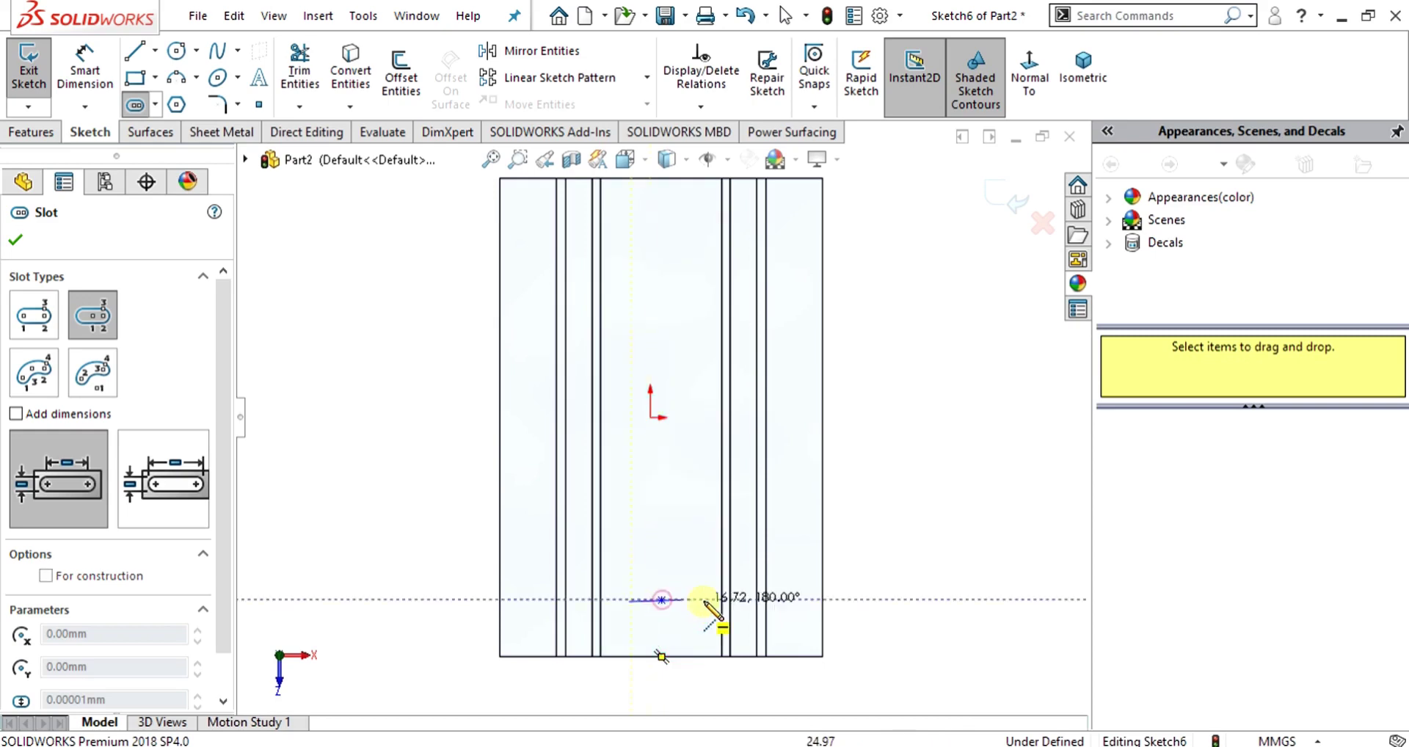
pyautogui.click(801, 601)
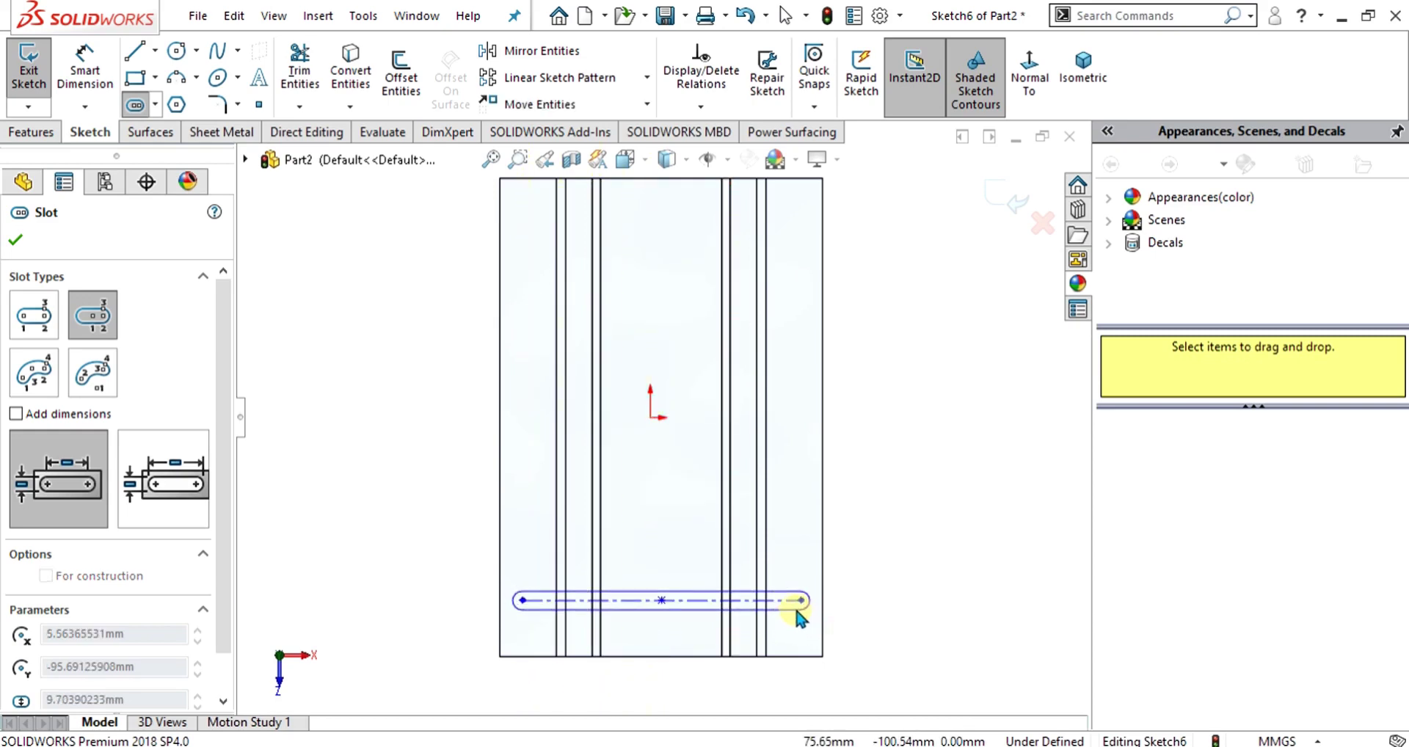
pyautogui.click(795, 615)
# - Dimension the slot to 145 mm length and R7 end radius
pyautogui.click(85, 70)
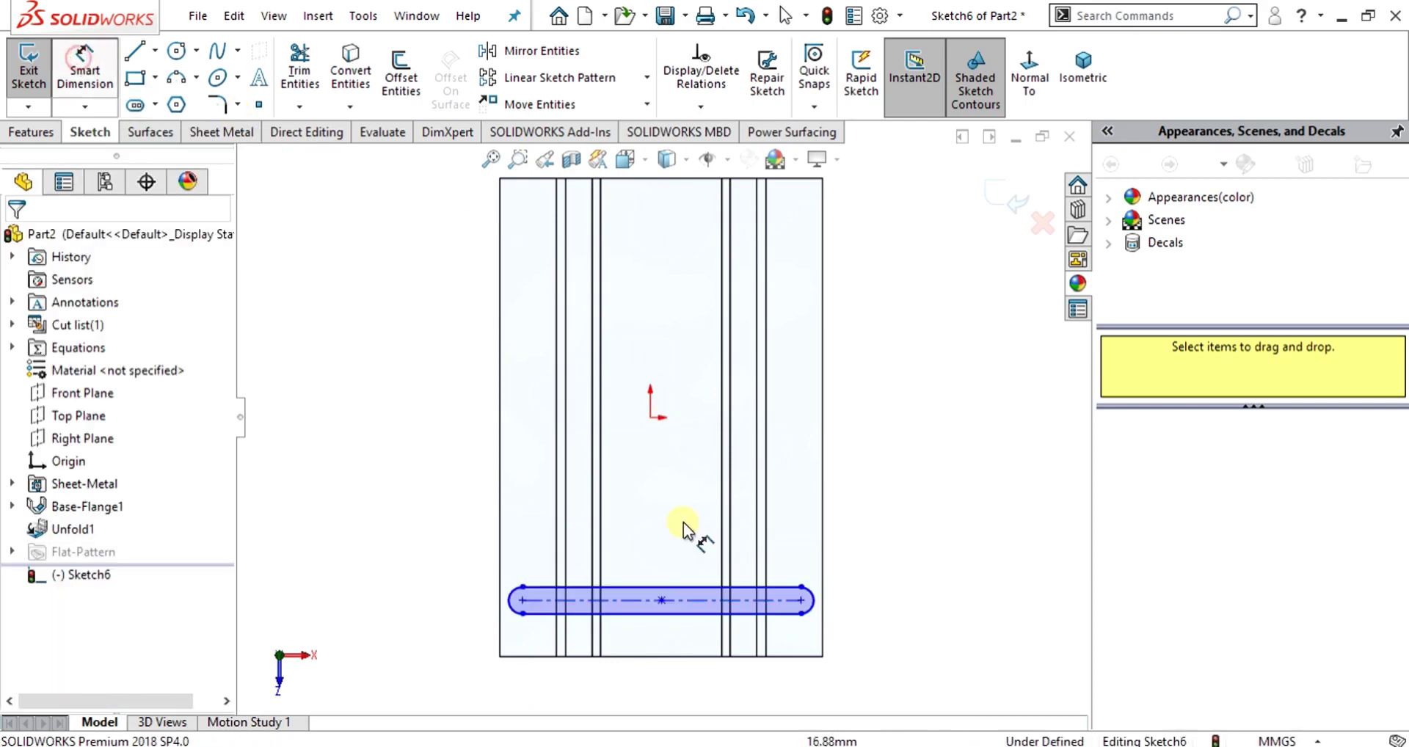
pyautogui.click(658, 483)
pyautogui.write('145')
pyautogui.press('Return')
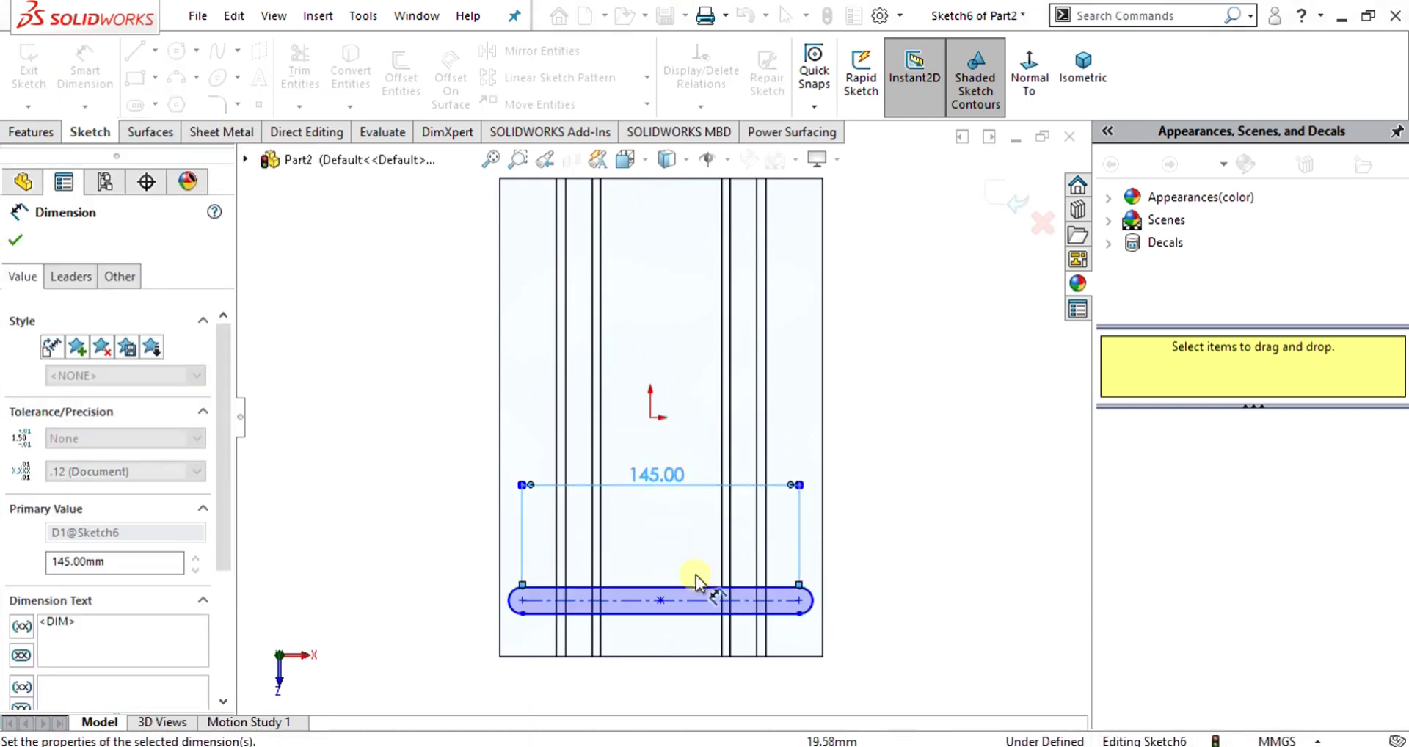
pyautogui.click(813, 609)
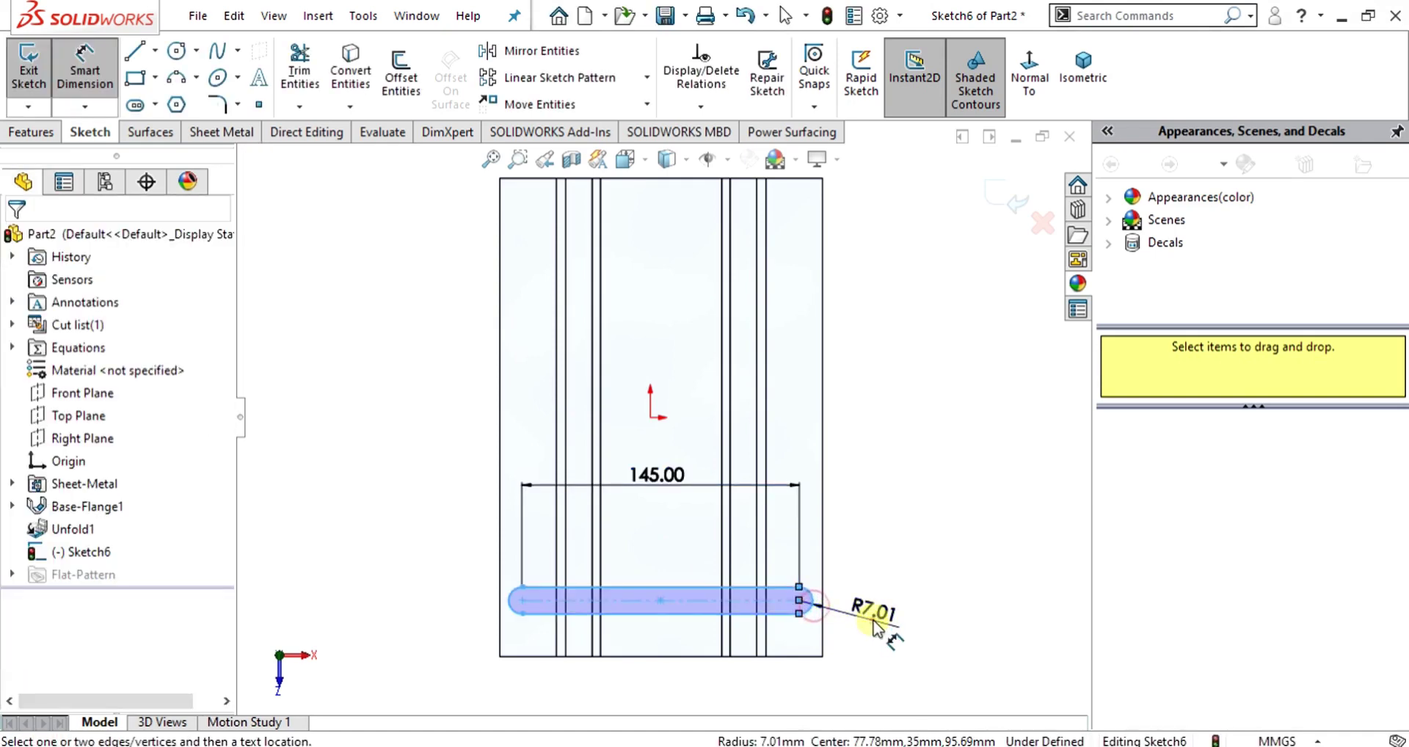
pyautogui.click(873, 624)
pyautogui.write('7')
pyautogui.press('Return')
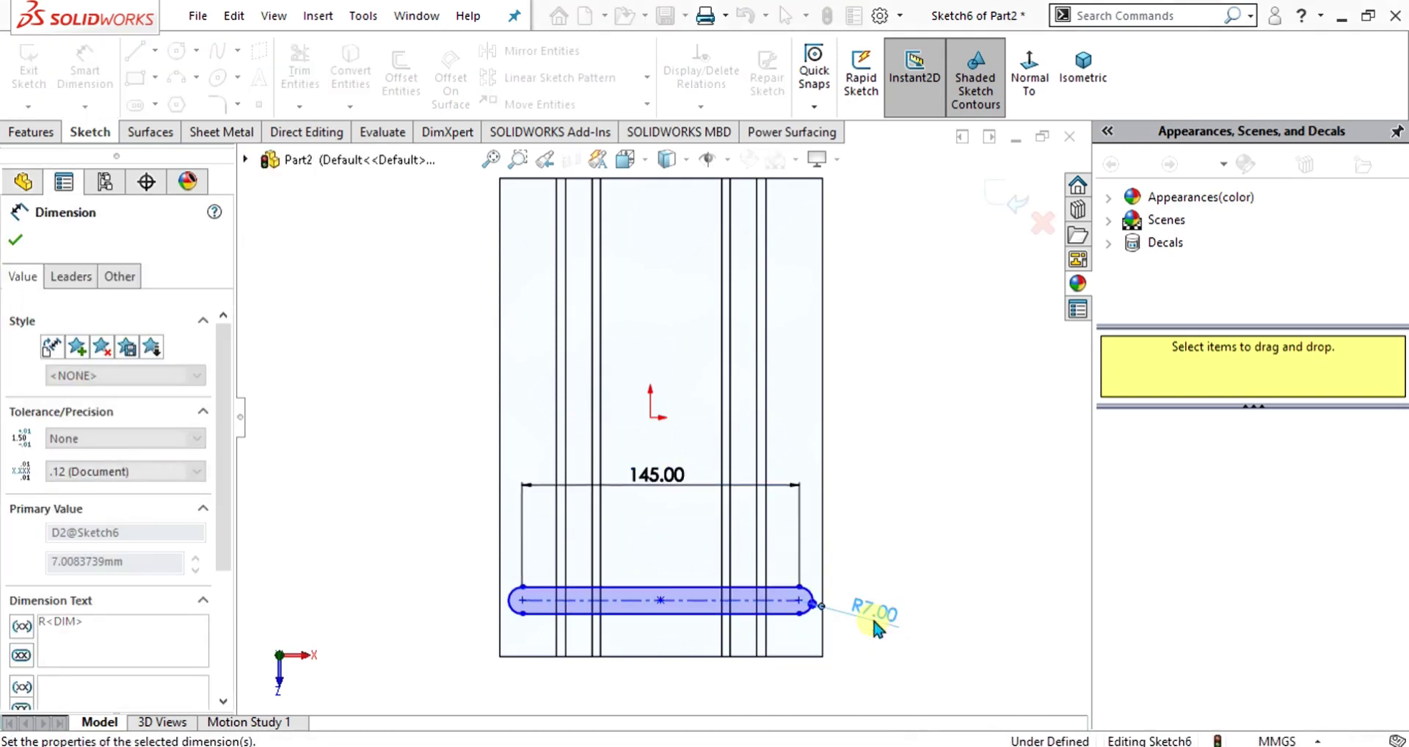
pyautogui.press('Escape')
pyautogui.press('Escape')
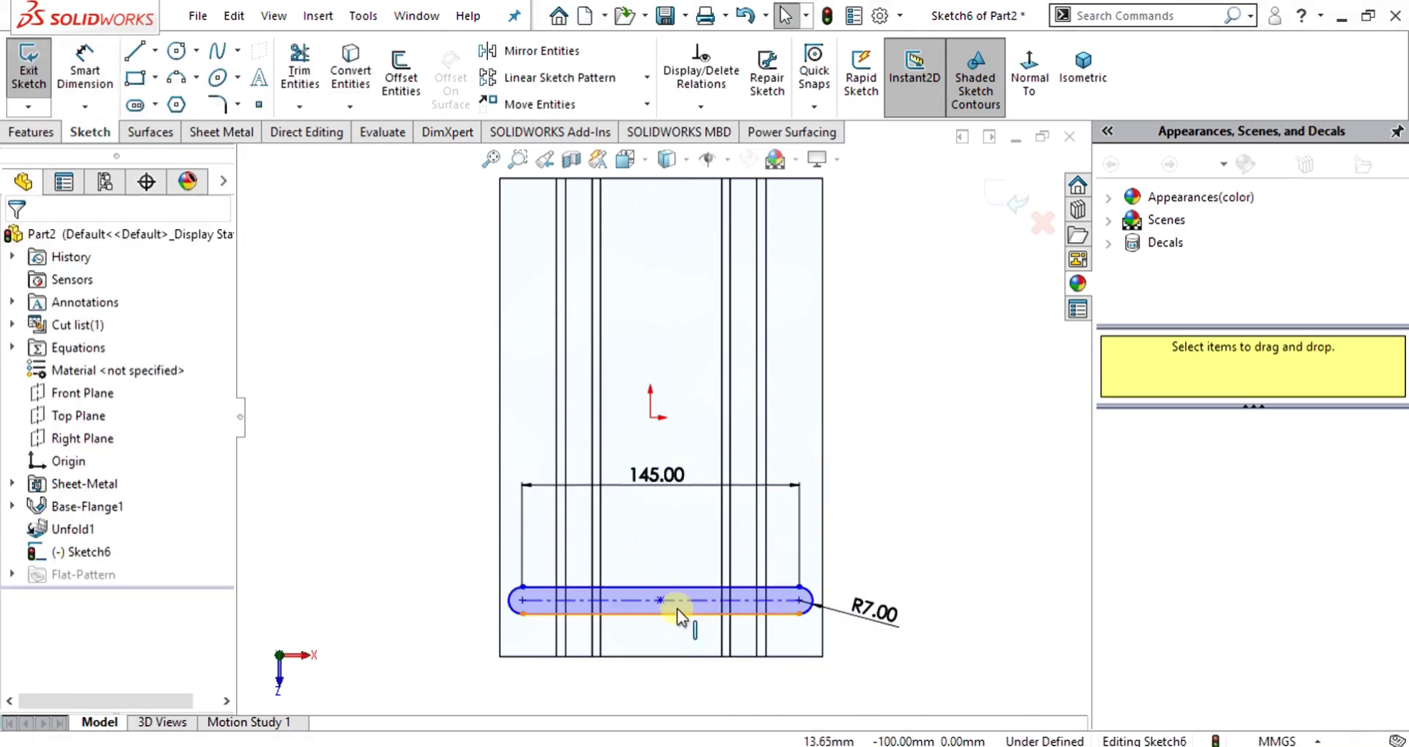
# - Begin a linear sketch pattern along the vertical edge with the slot as entity
pyautogui.click(550, 79)
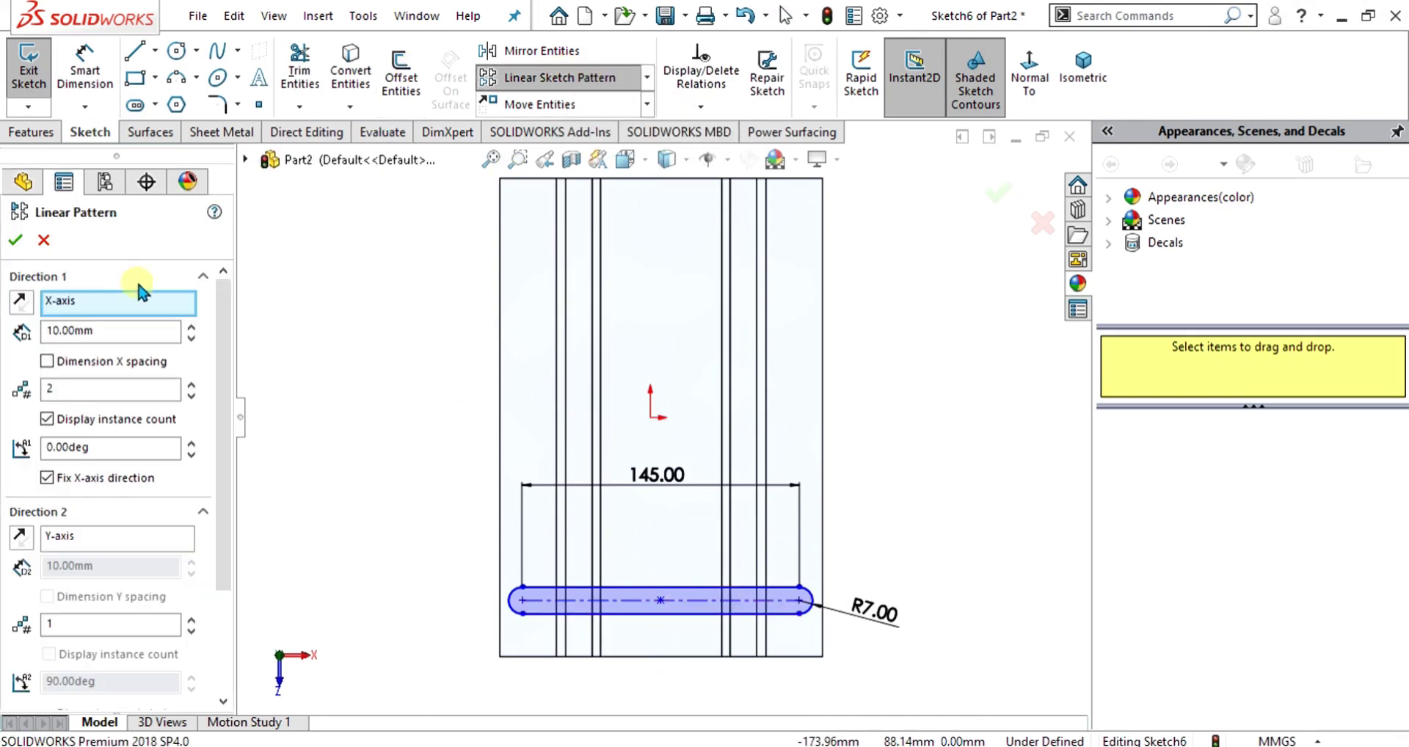
pyautogui.click(767, 327)
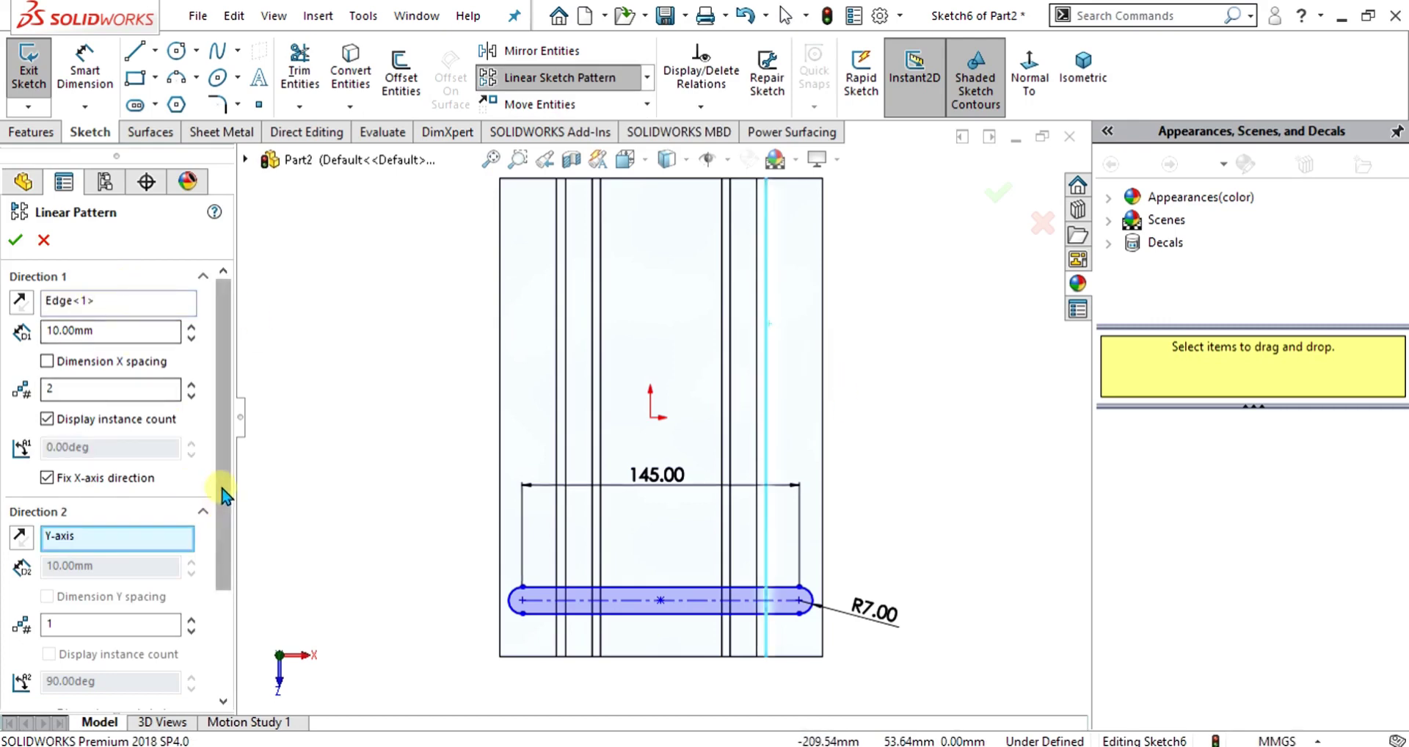
pyautogui.moveTo(223, 499); pyautogui.dragTo(202, 607)
pyautogui.click(134, 635)
pyautogui.click(631, 592)
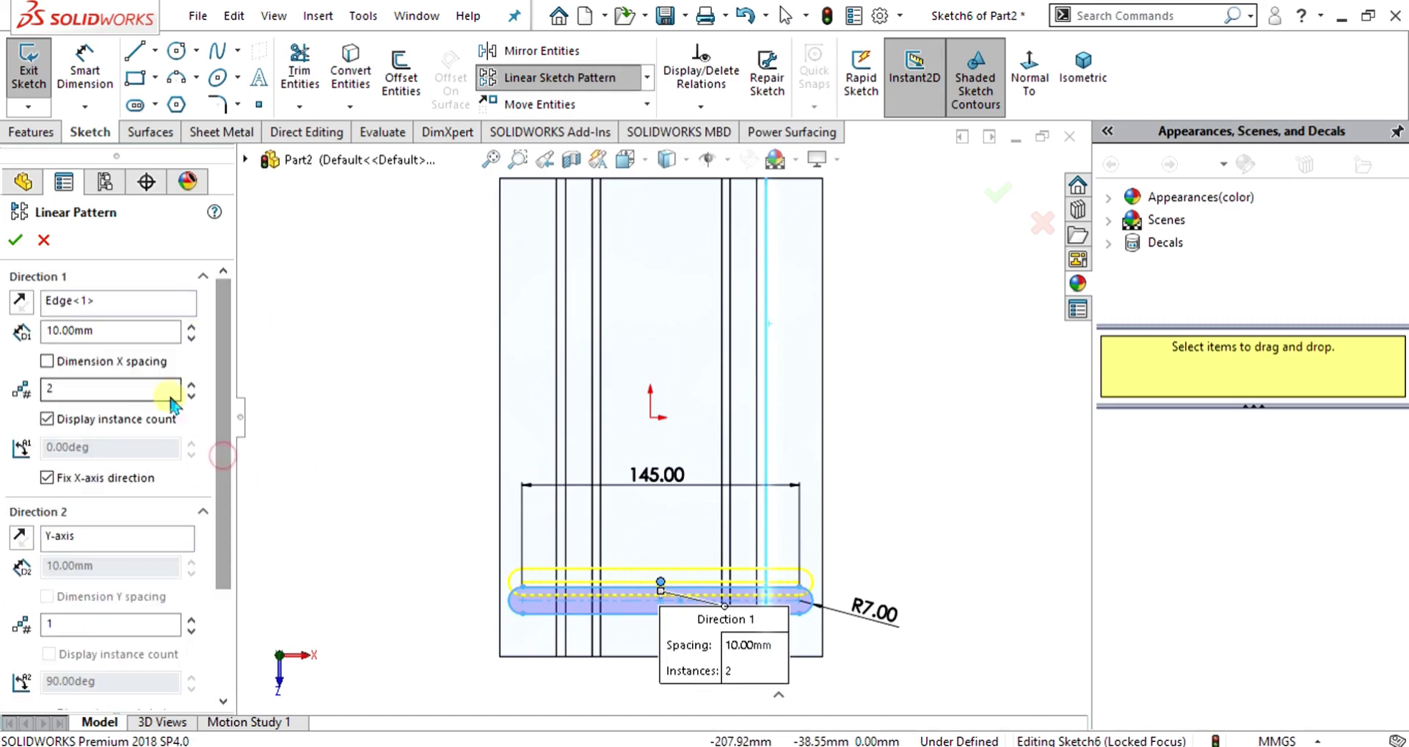
# - Set the pattern to 20 mm spacing and 11 slot instances and confirm
pyautogui.click(192, 384)
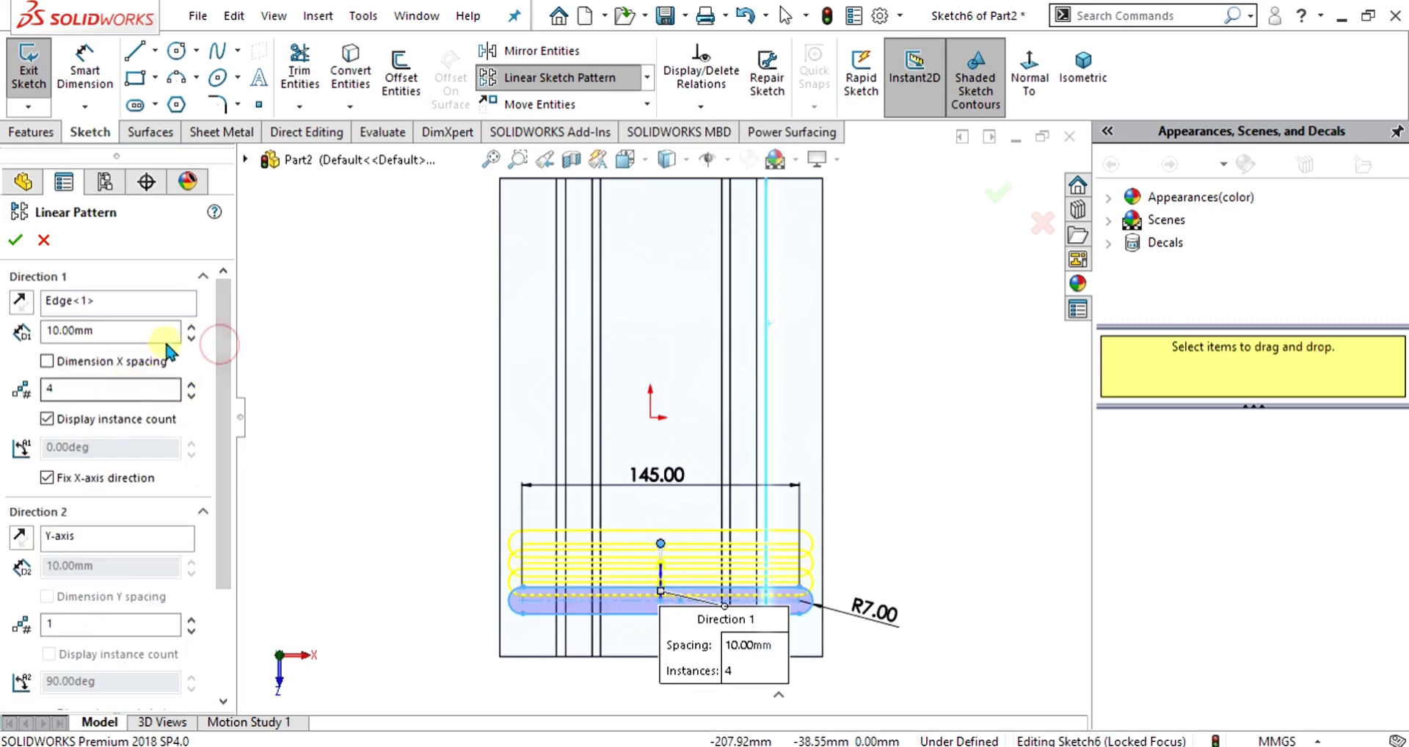
pyautogui.click(190, 326)
pyautogui.click(190, 327)
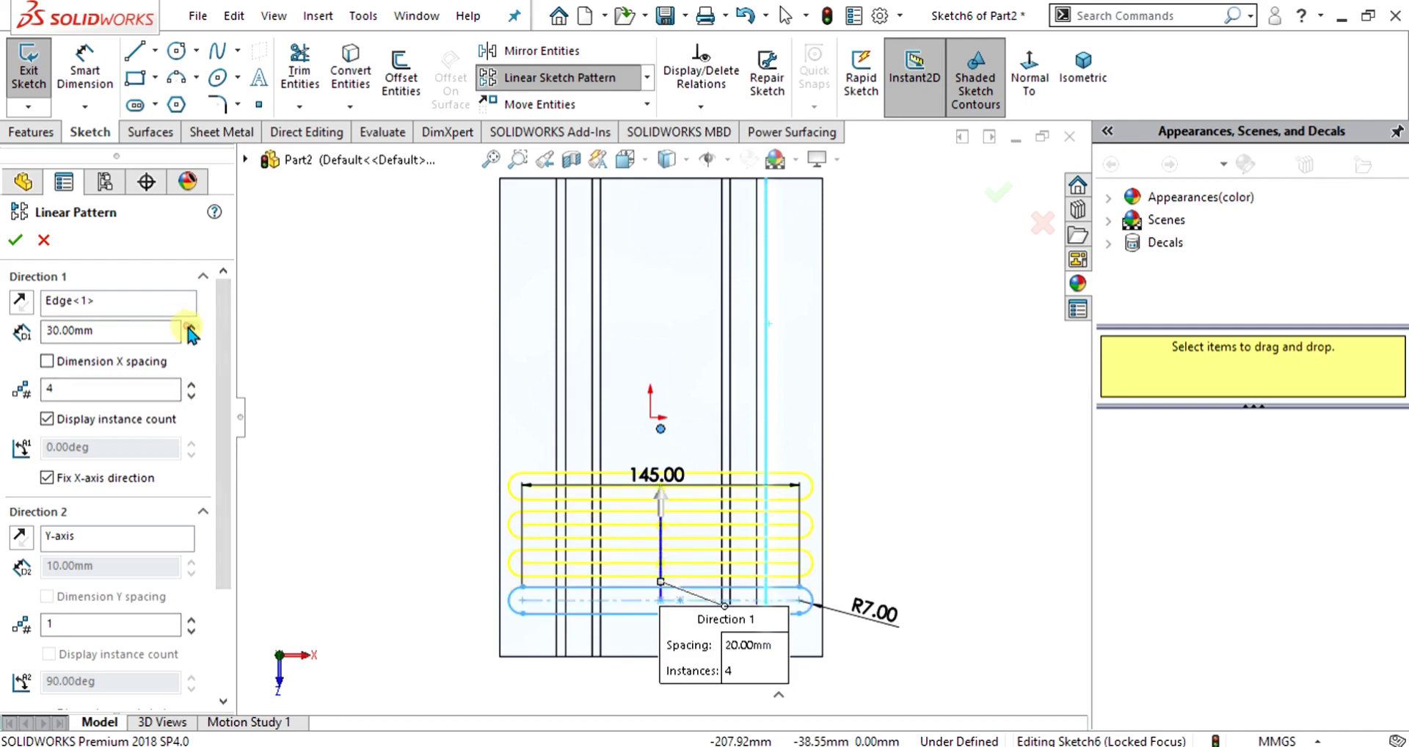
pyautogui.click(190, 337)
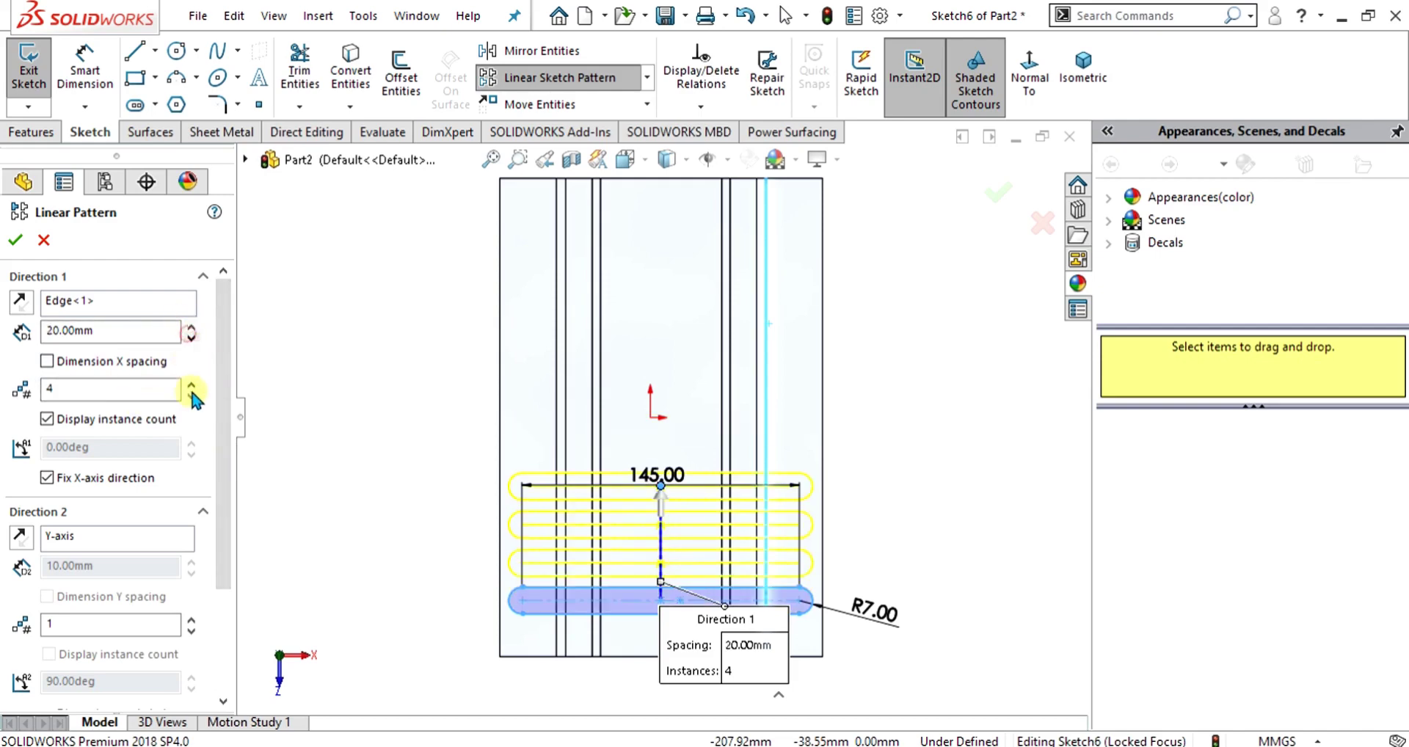
pyautogui.click(190, 384)
pyautogui.click(191, 383)
pyautogui.click(191, 384)
pyautogui.click(191, 384)
pyautogui.click(190, 384)
pyautogui.click(191, 384)
pyautogui.click(18, 242)
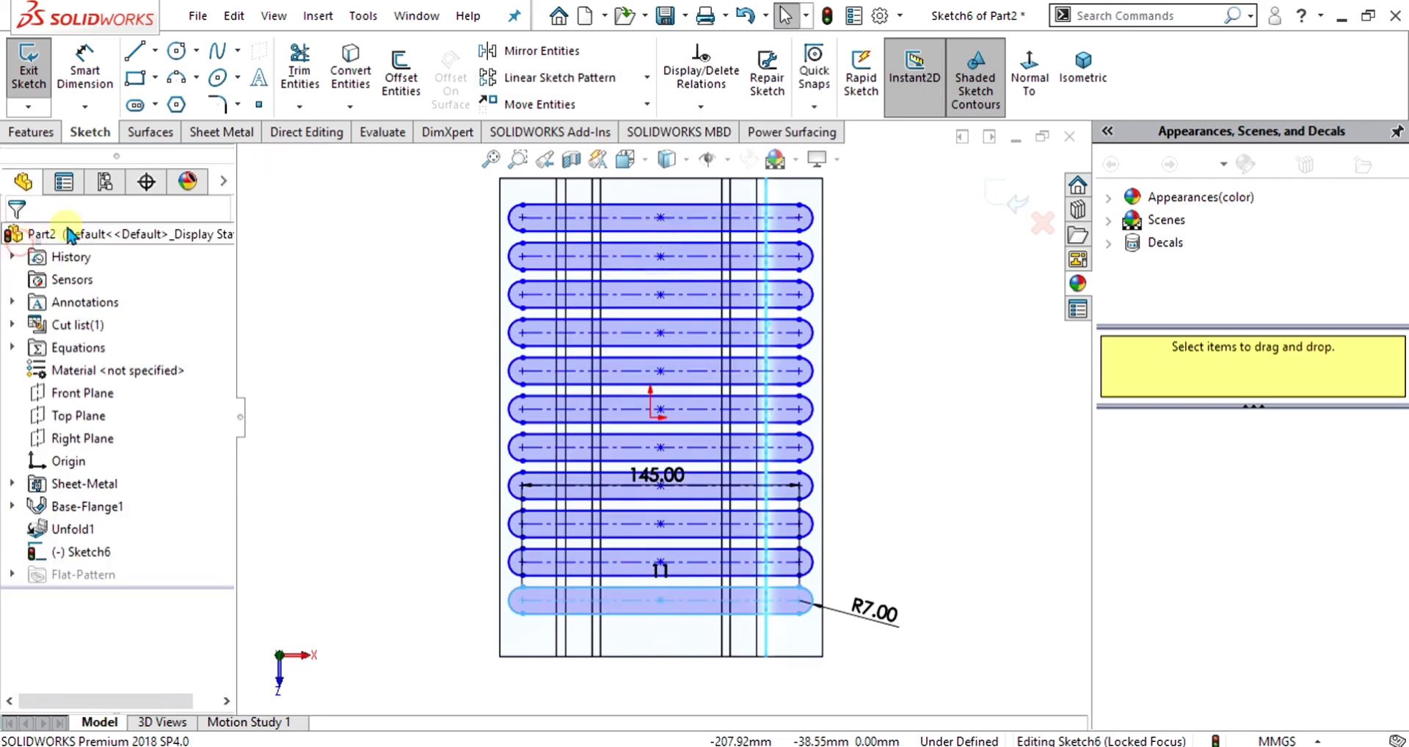
pyautogui.click(225, 131)
# - Extrude-cut the slot sketch Through All - Both and orbit the slotted plate
pyautogui.click(734, 50)
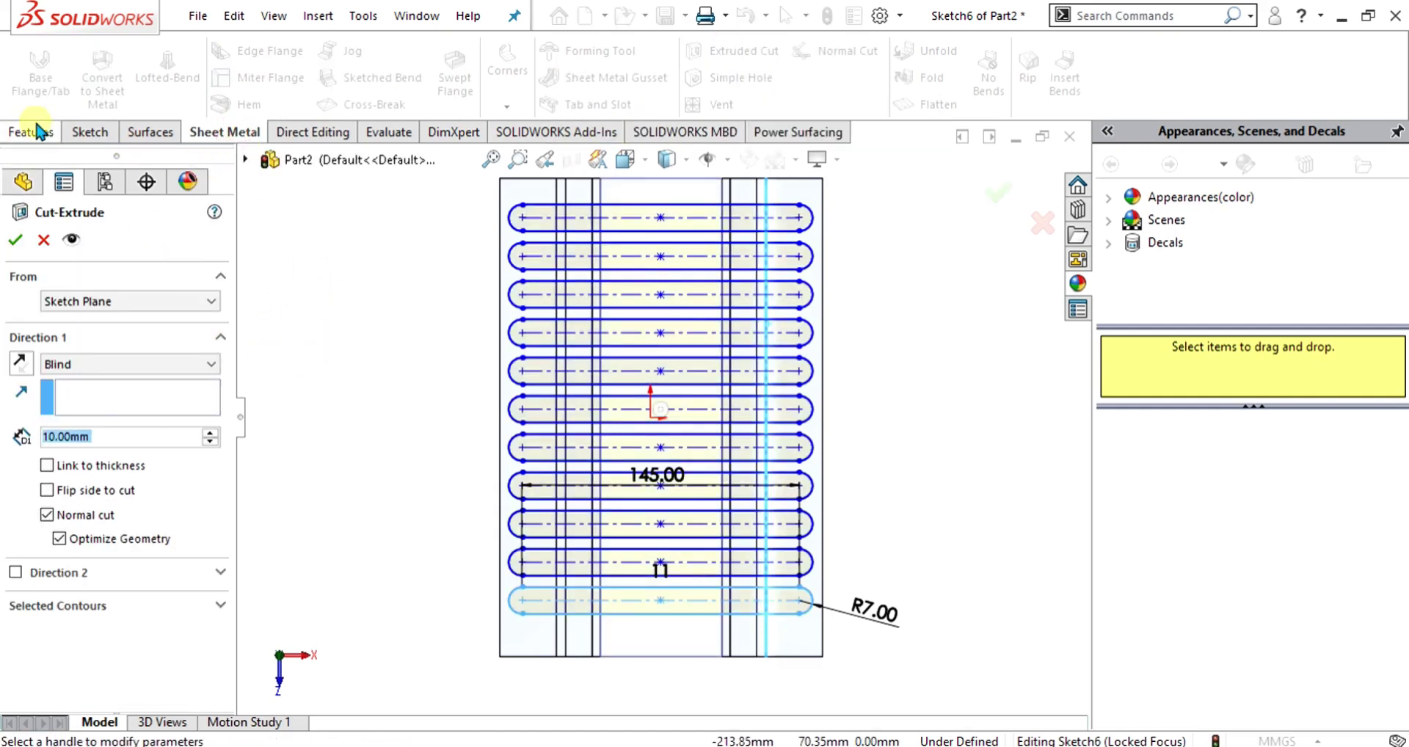
pyautogui.click(116, 364)
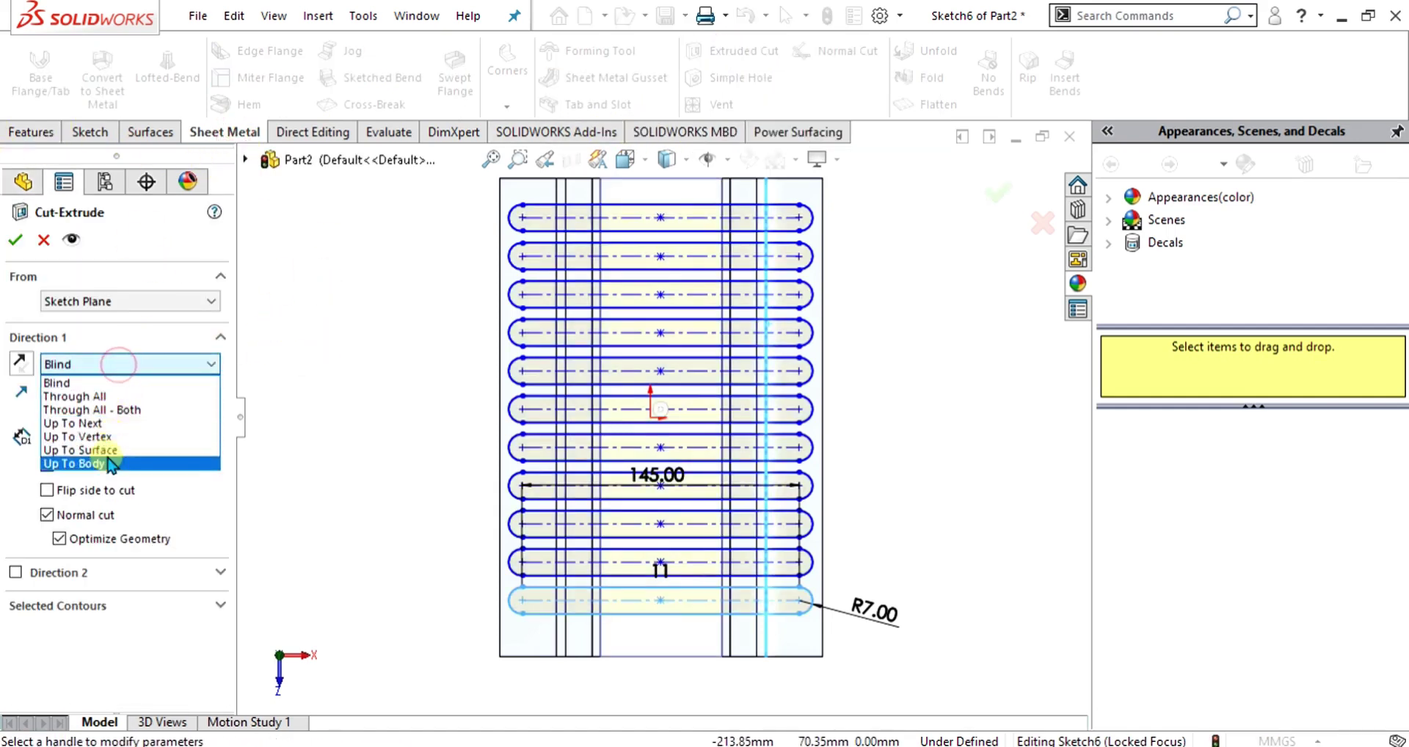
pyautogui.click(110, 406)
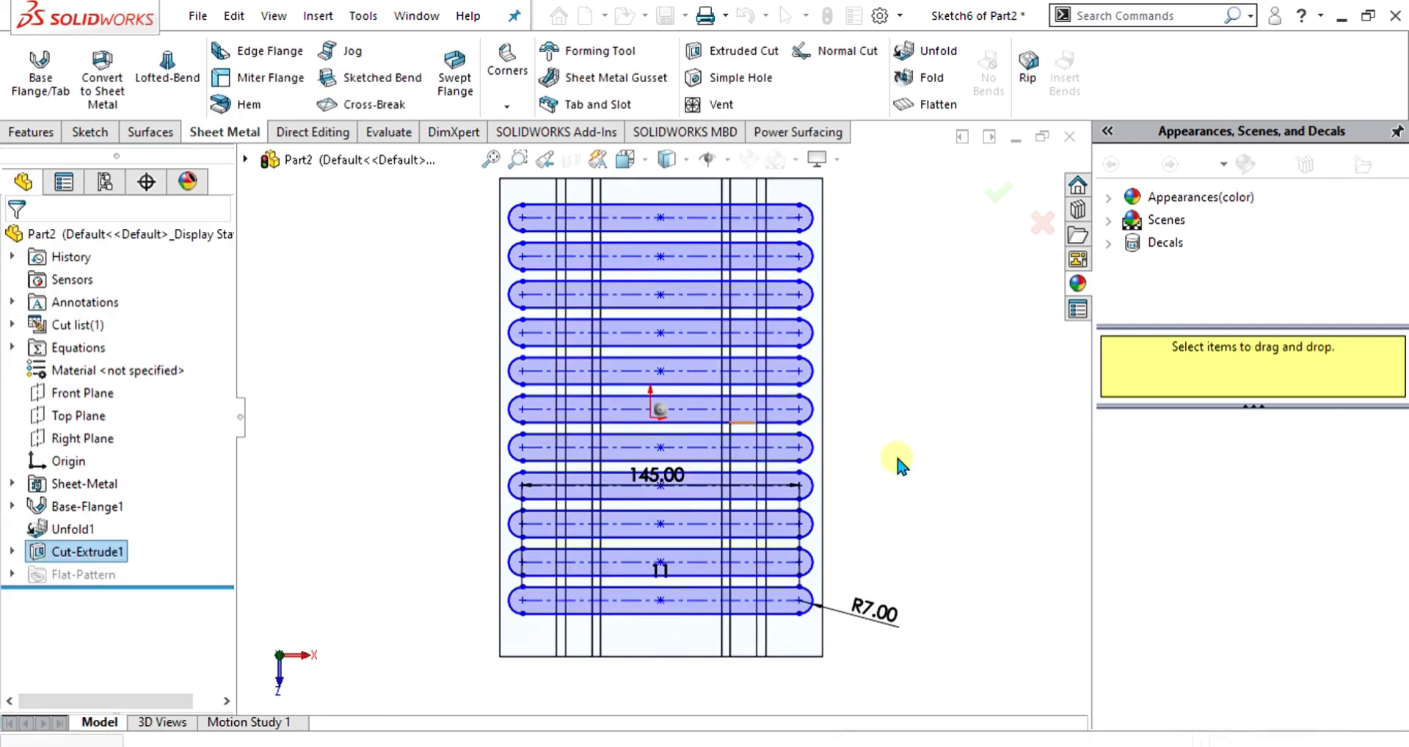
pyautogui.moveTo(962, 409); pyautogui.dragTo(780, 542, button='middle')
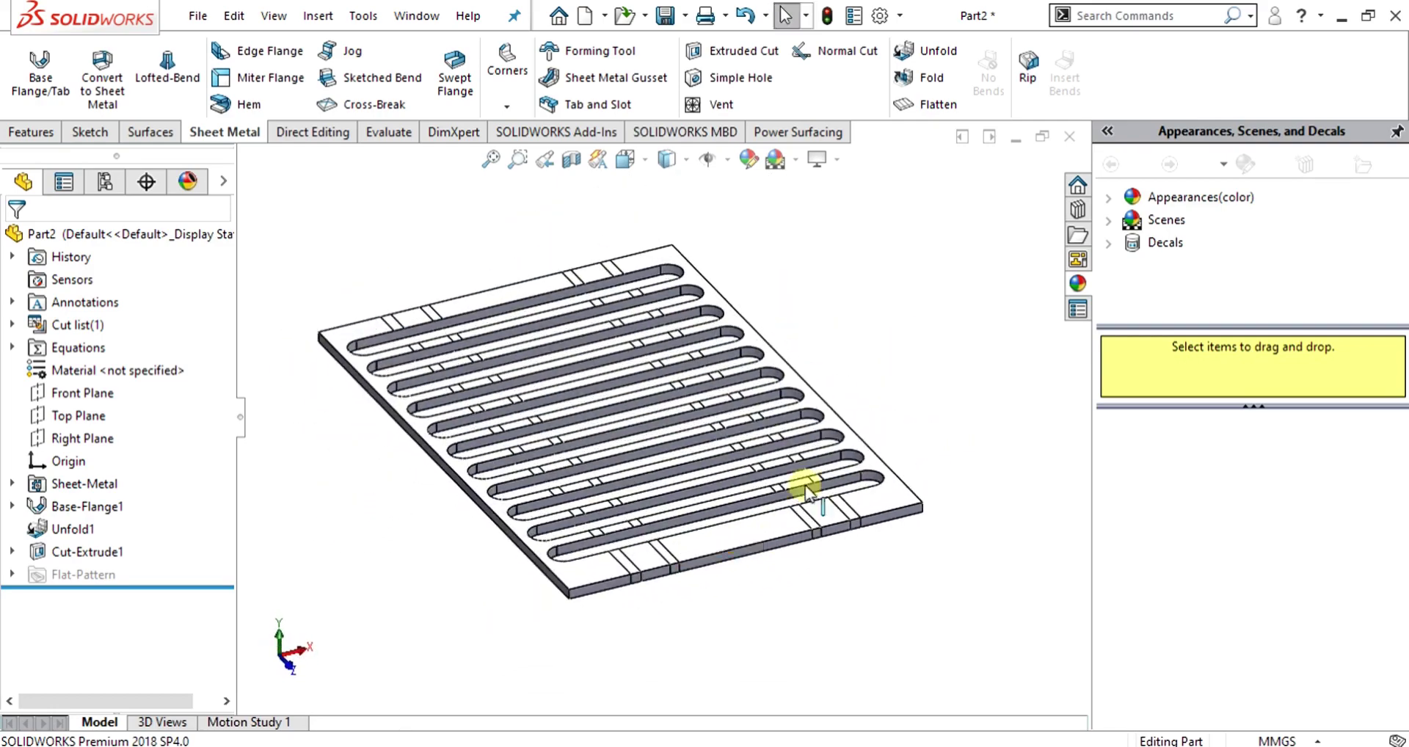
# - Refold all five collected bends and orbit to inspect the slotted arched channel
pyautogui.click(932, 78)
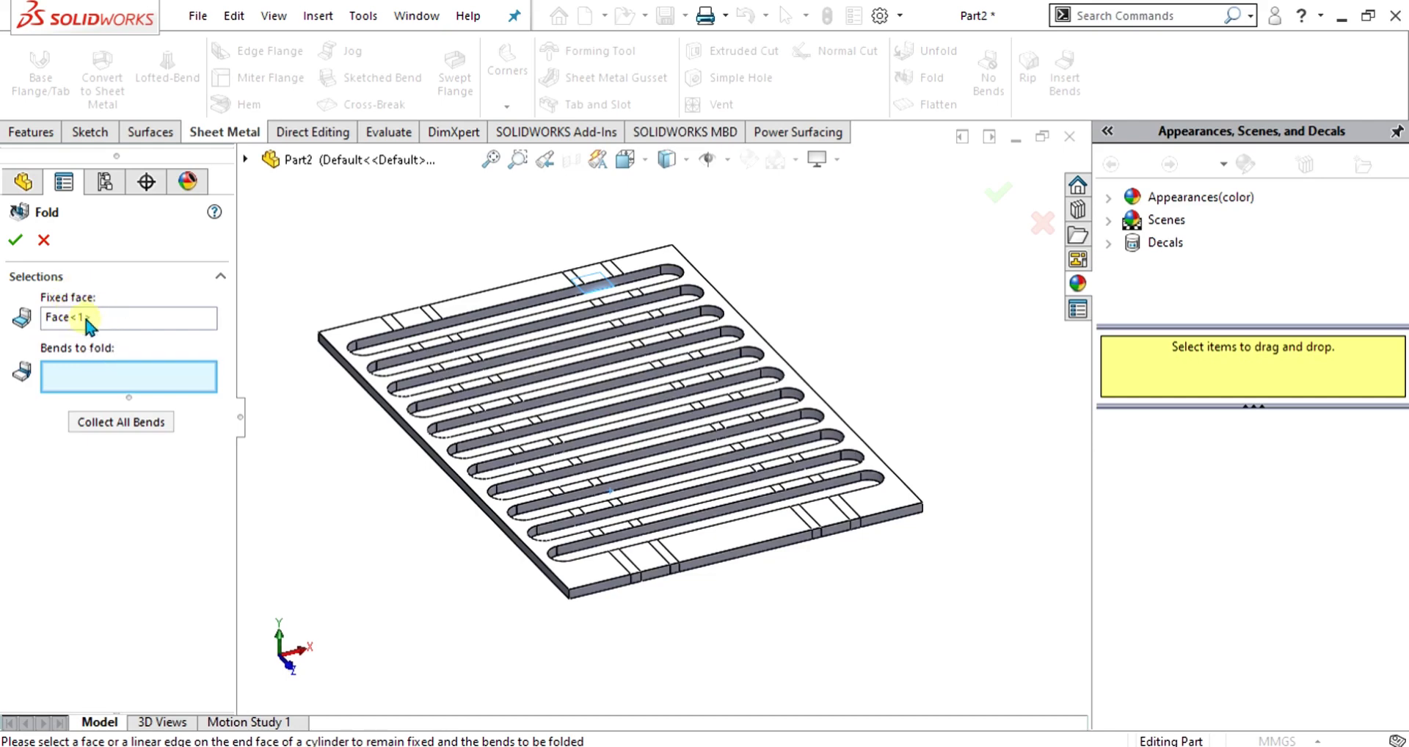
pyautogui.click(131, 433)
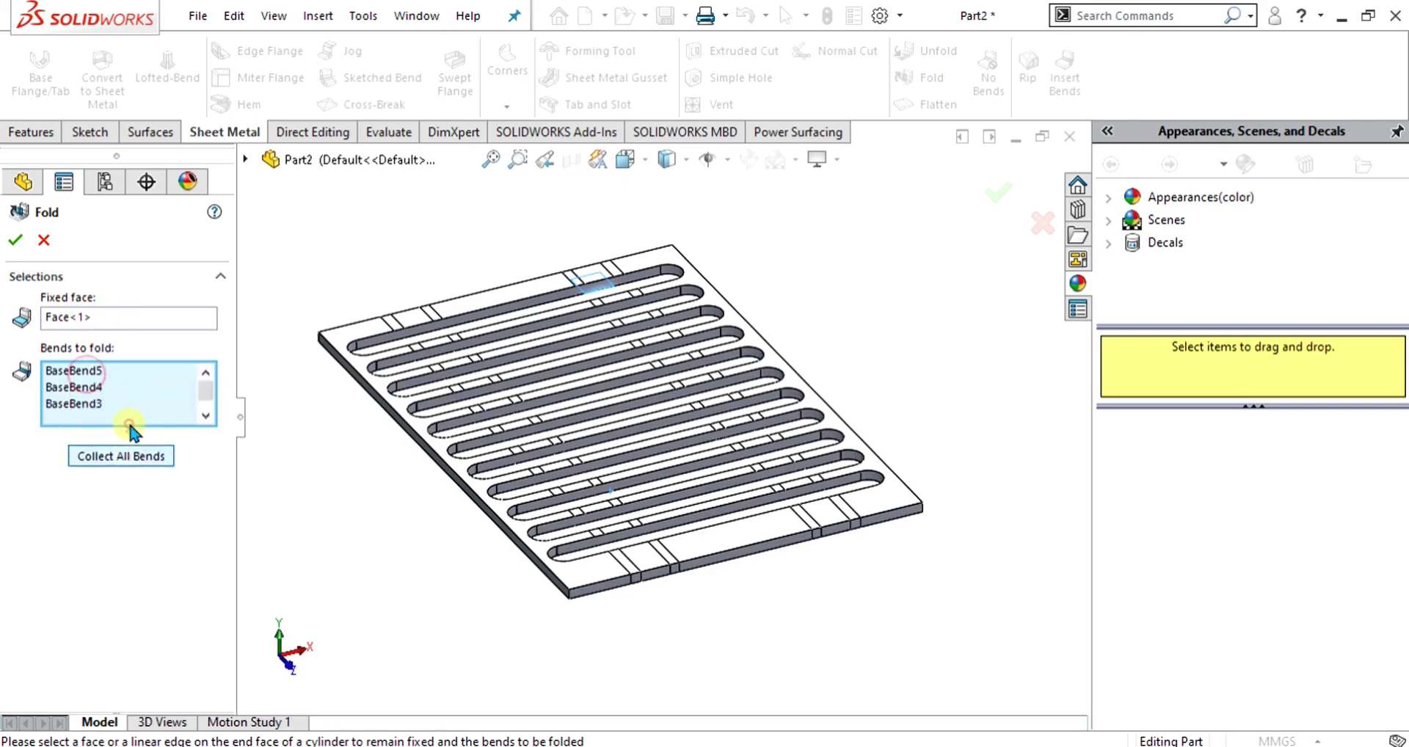
pyautogui.click(16, 253)
pyautogui.moveTo(812, 553); pyautogui.dragTo(526, 617, button='middle')
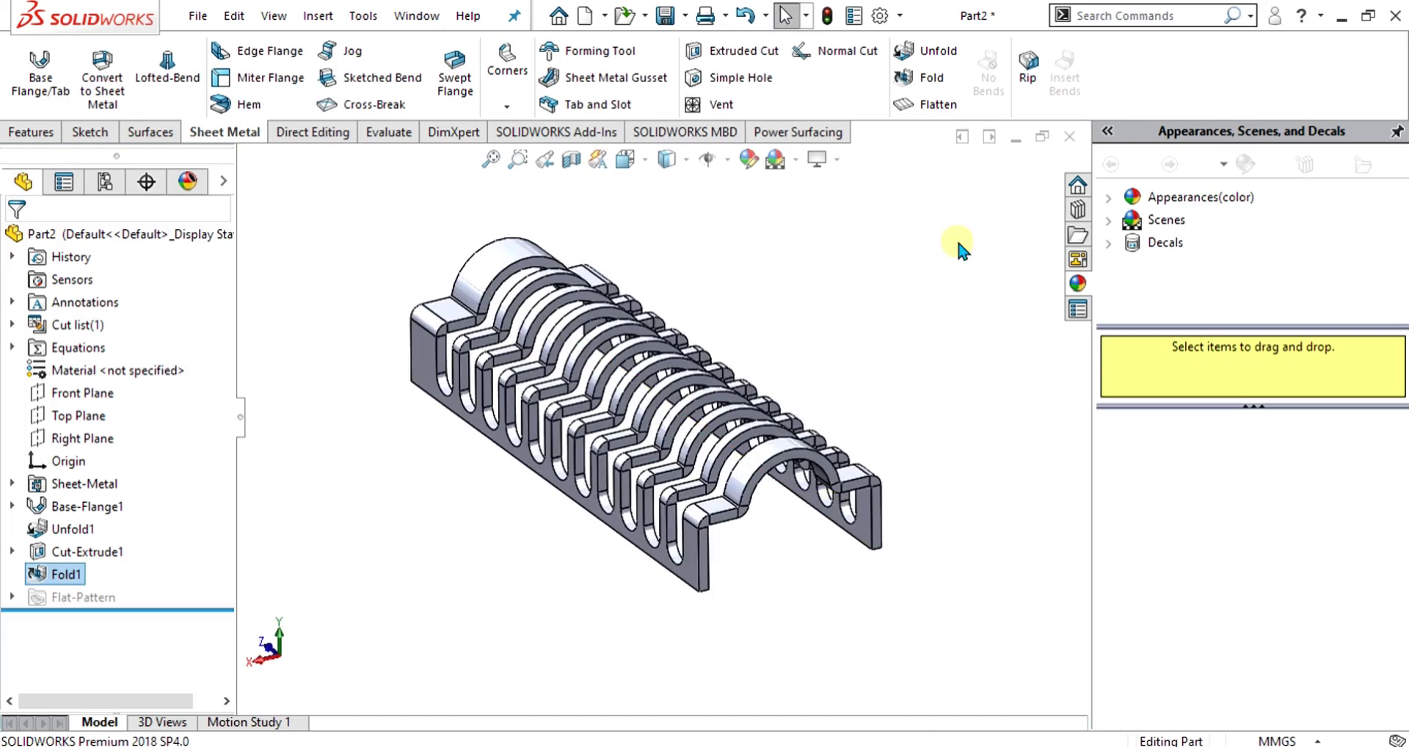